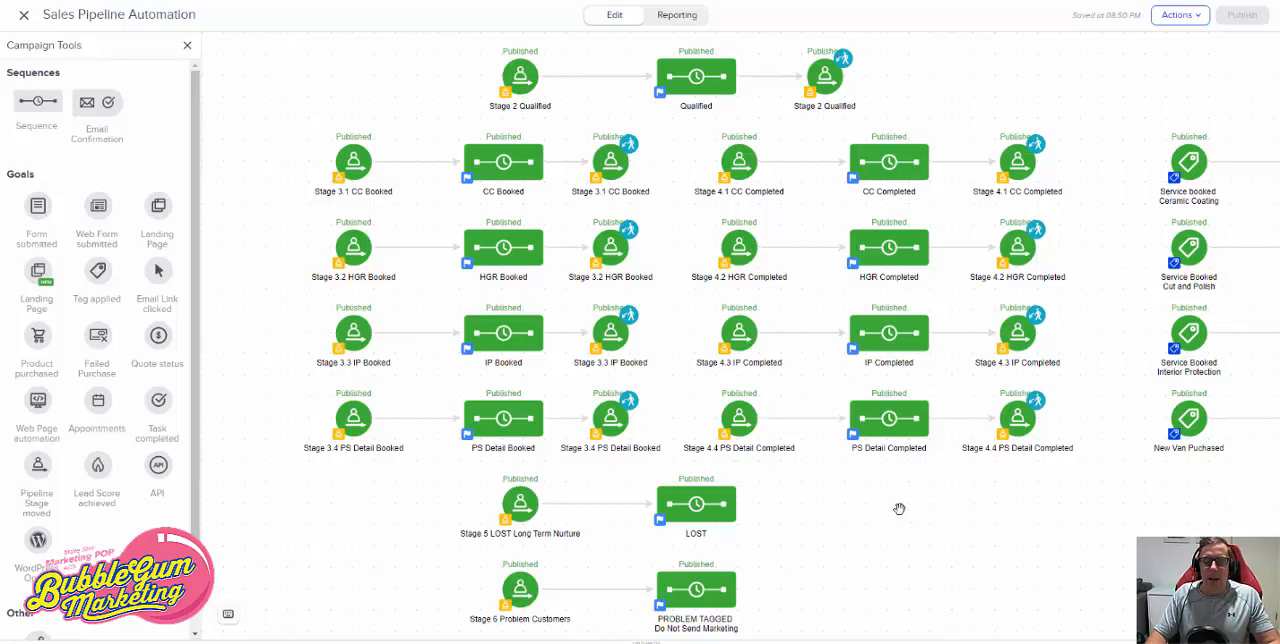
- Look over the booked and completed stages of the campaign, and check the contents of the CC Booked sequence
{"action": "left_click_drag", "start_coordinate": [900, 510], "coordinate": [643, 469]}
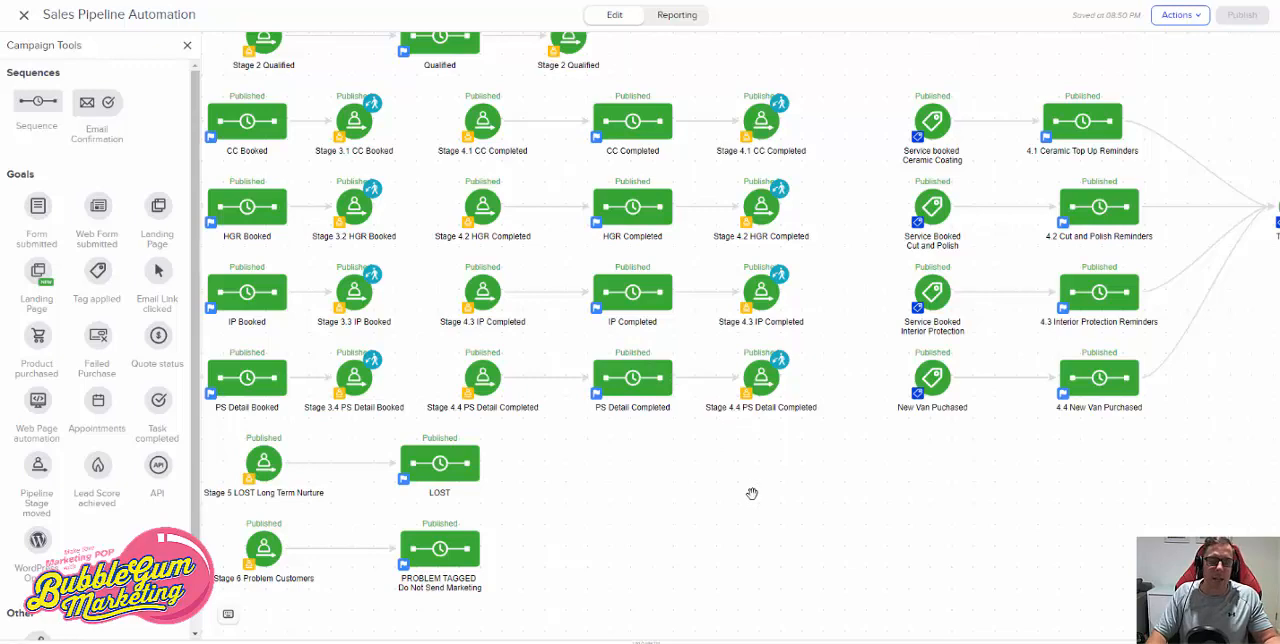
{"action": "left_click_drag", "start_coordinate": [674, 506], "coordinate": [850, 489]}
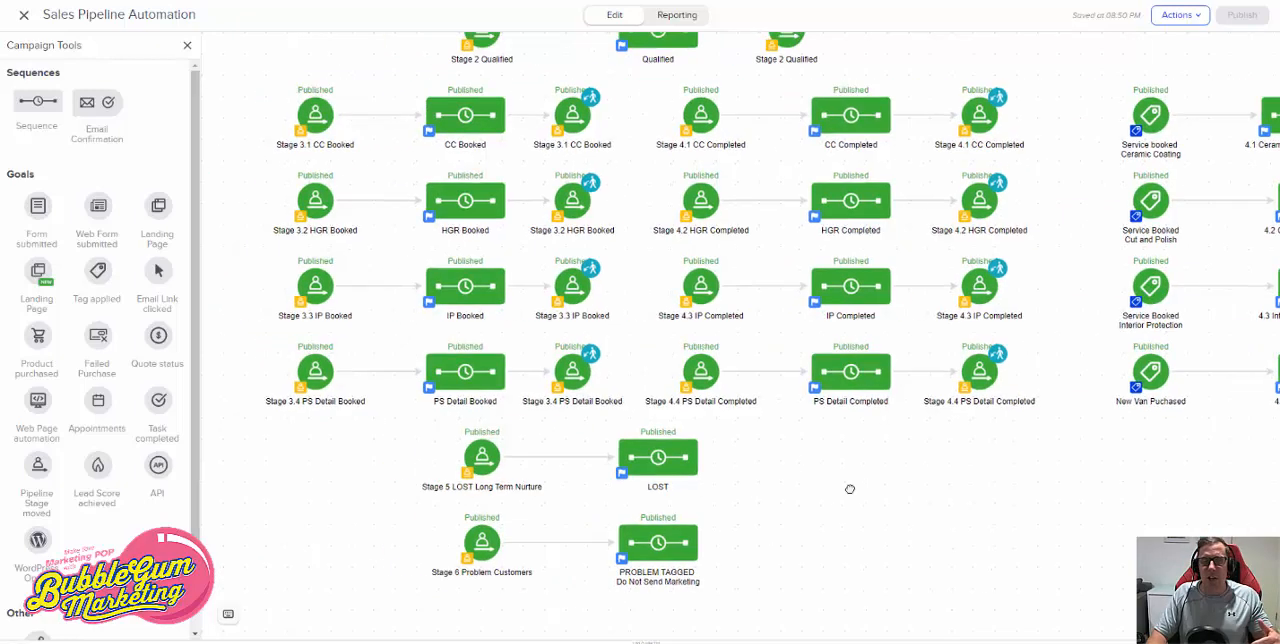
{"action": "double_click", "coordinate": [453, 130]}
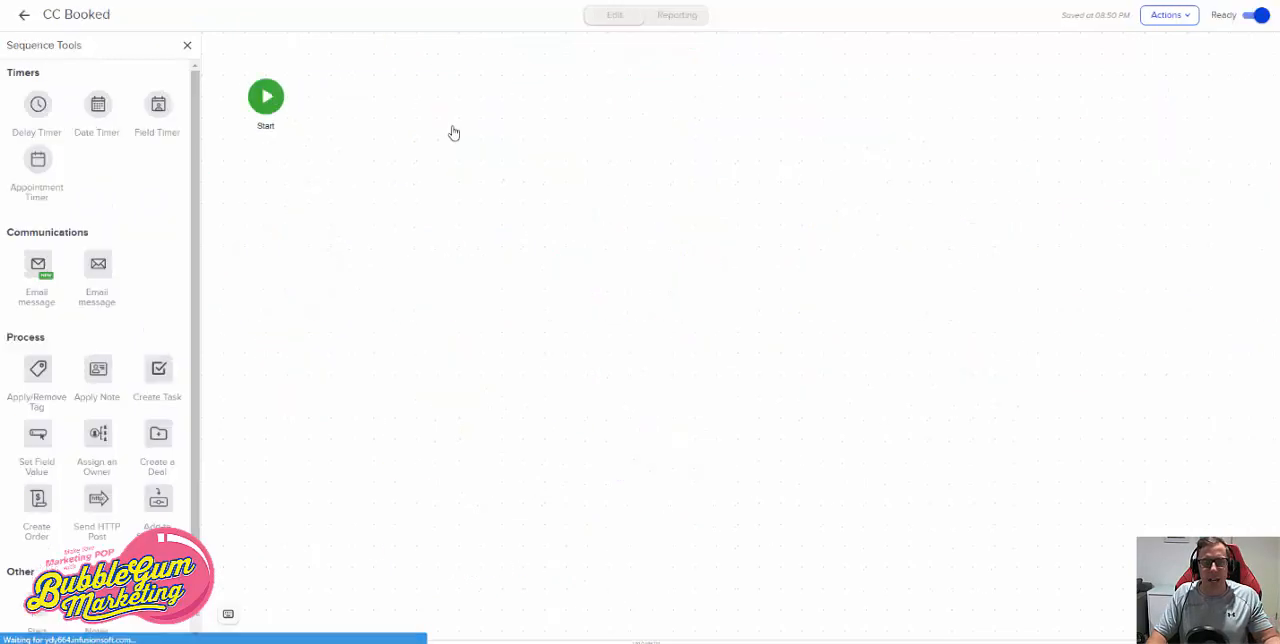
{"action": "left_click", "coordinate": [20, 20]}
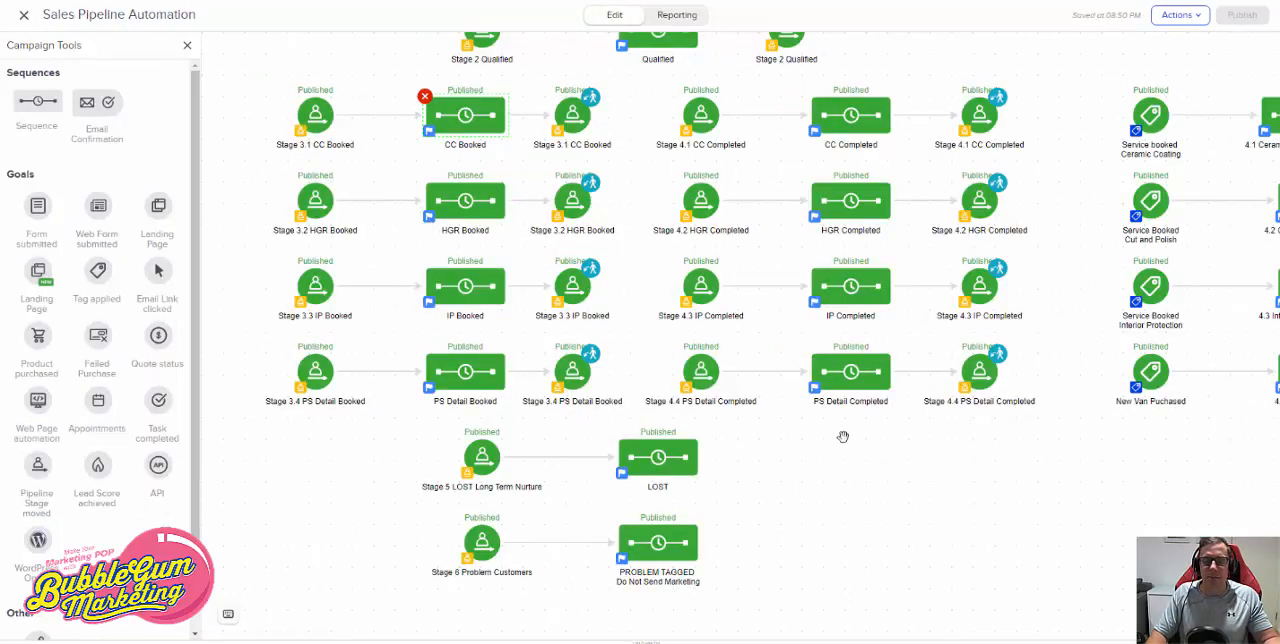
- Open the CC Completed sequence from the Stage 4.1 row to inspect it
{"action": "scroll", "coordinate": [689, 466], "scroll_direction": "right", "scroll_amount": 5}
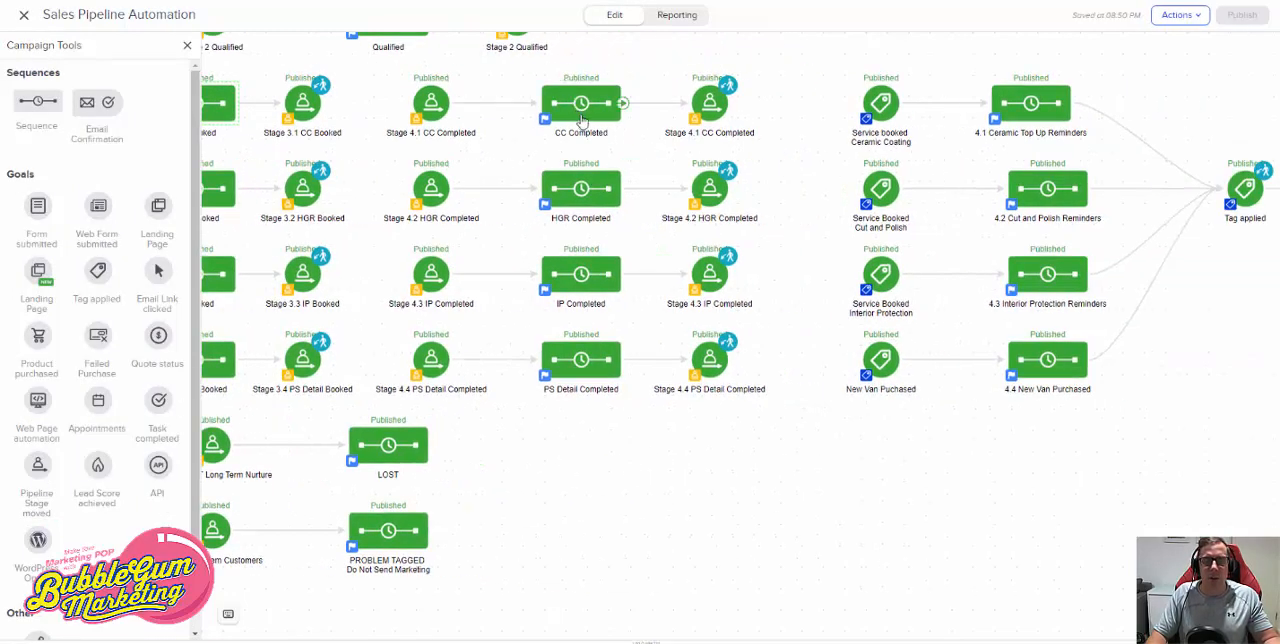
{"action": "left_click", "coordinate": [582, 118]}
{"action": "double_click", "coordinate": [582, 118]}
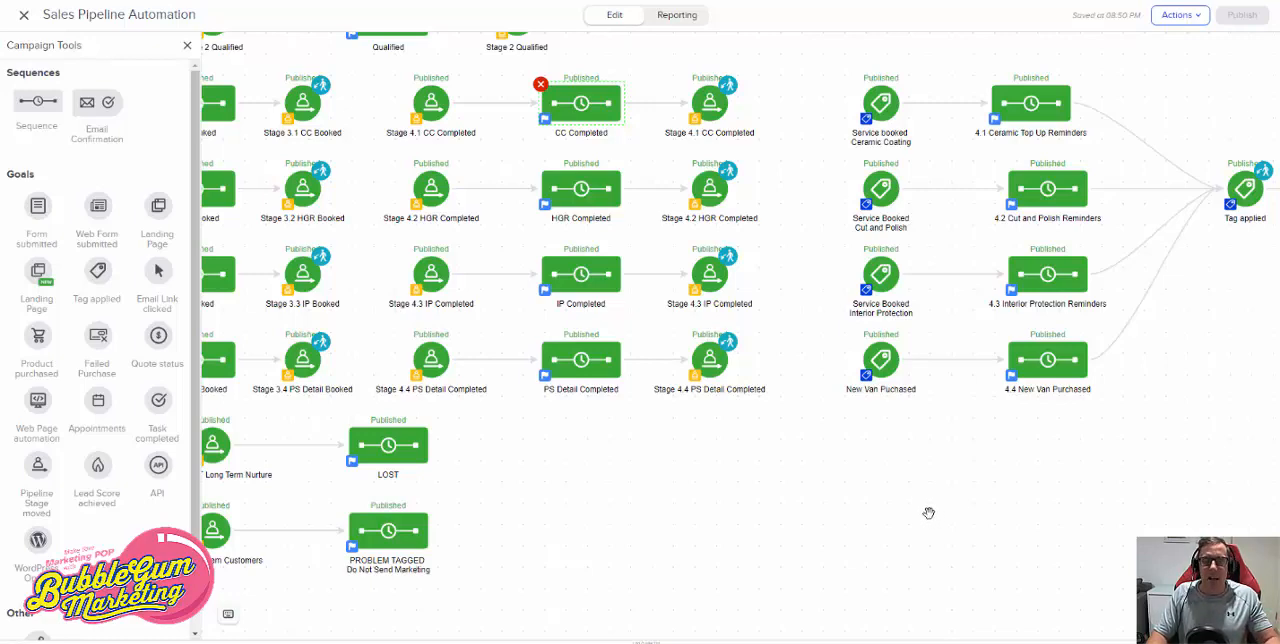
- Examine how the completed stages sit alongside the tag-triggered reminder sequences that lead to the remove tags sequence
{"action": "scroll", "coordinate": [1079, 549], "scroll_direction": "left", "scroll_amount": 5}
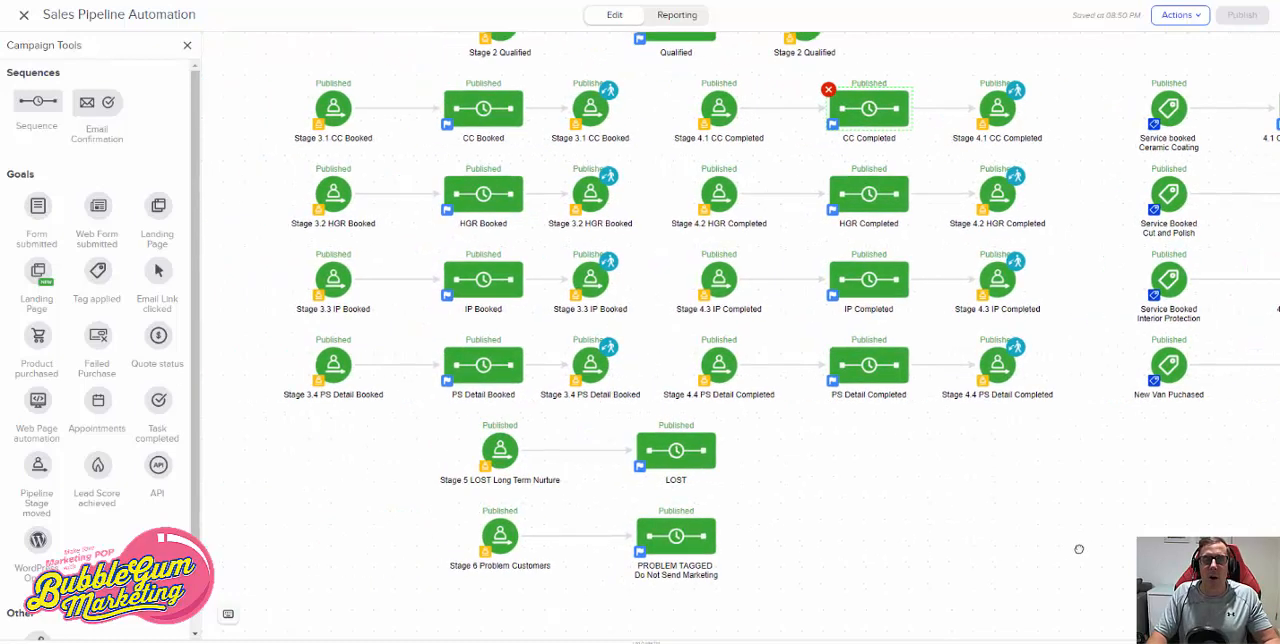
{"action": "left_click_drag", "start_coordinate": [1079, 549], "coordinate": [1070, 552]}
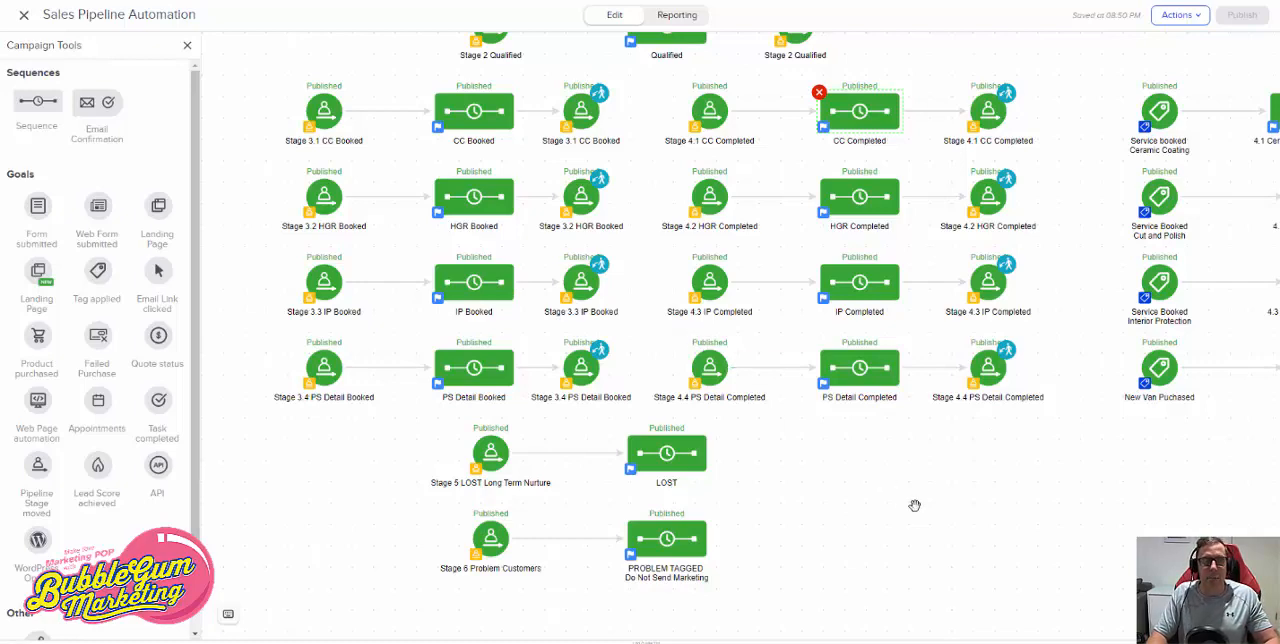
{"action": "left_click_drag", "start_coordinate": [1080, 506], "coordinate": [452, 498]}
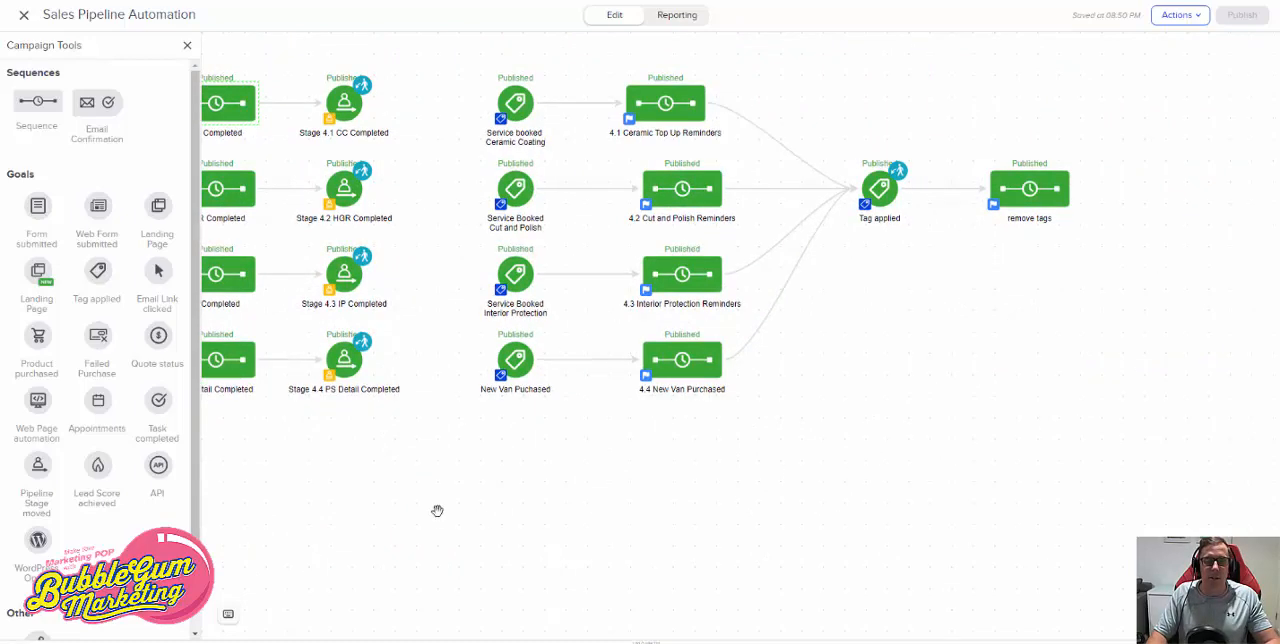
{"action": "left_click_drag", "start_coordinate": [437, 511], "coordinate": [770, 515]}
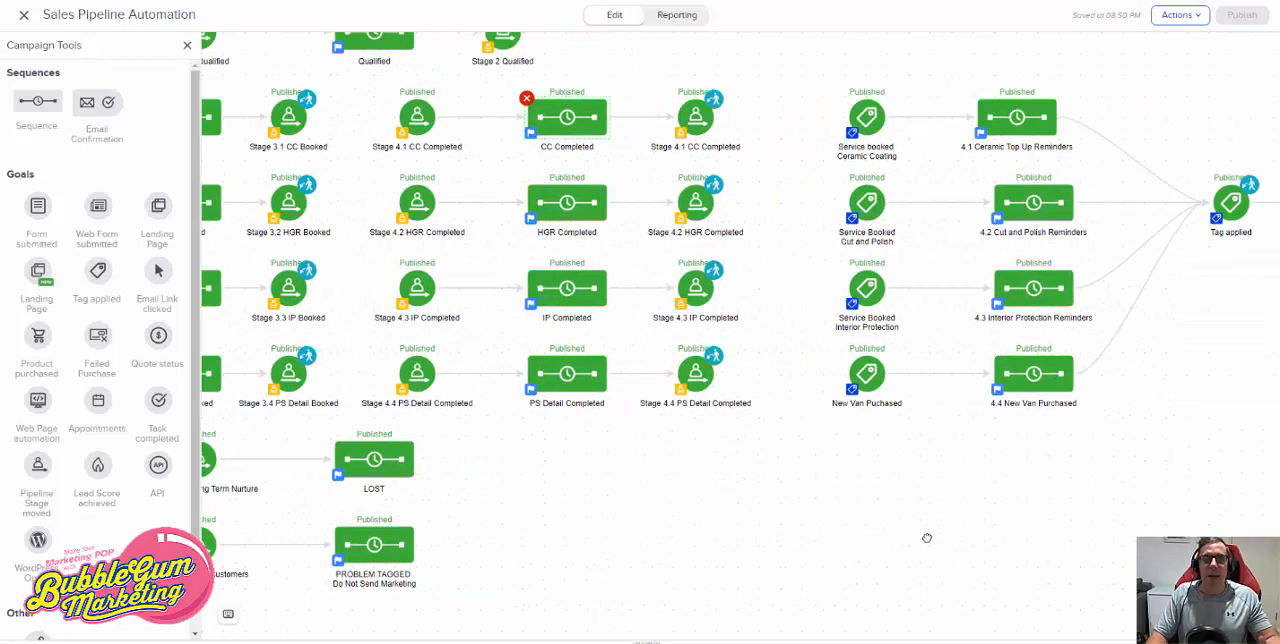
{"action": "left_click_drag", "start_coordinate": [926, 534], "coordinate": [705, 511]}
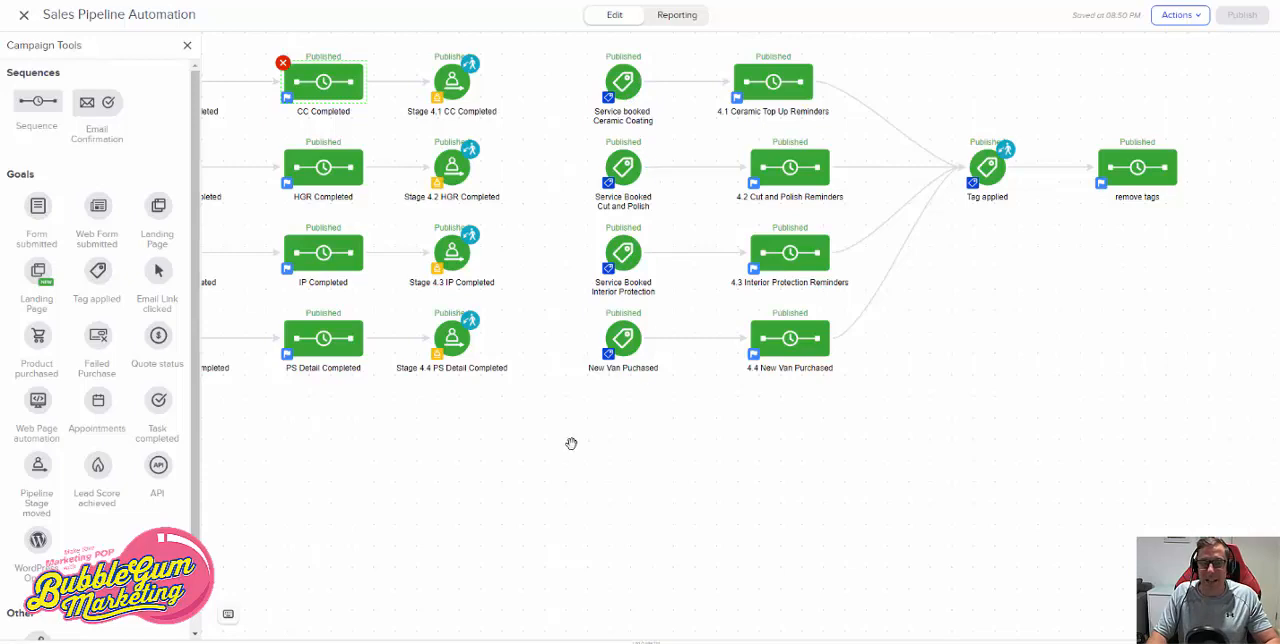
{"action": "left_click_drag", "start_coordinate": [578, 444], "coordinate": [926, 465]}
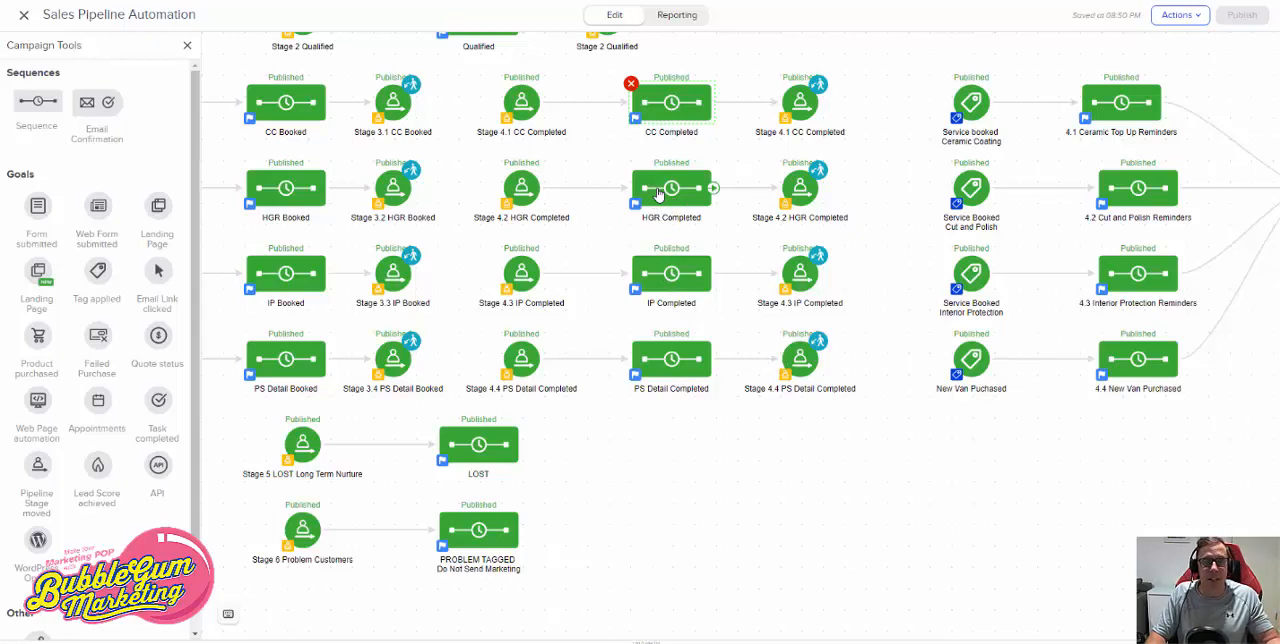
- Open the Review Google email inside the CC Completed sequence
{"action": "double_click", "coordinate": [659, 114]}
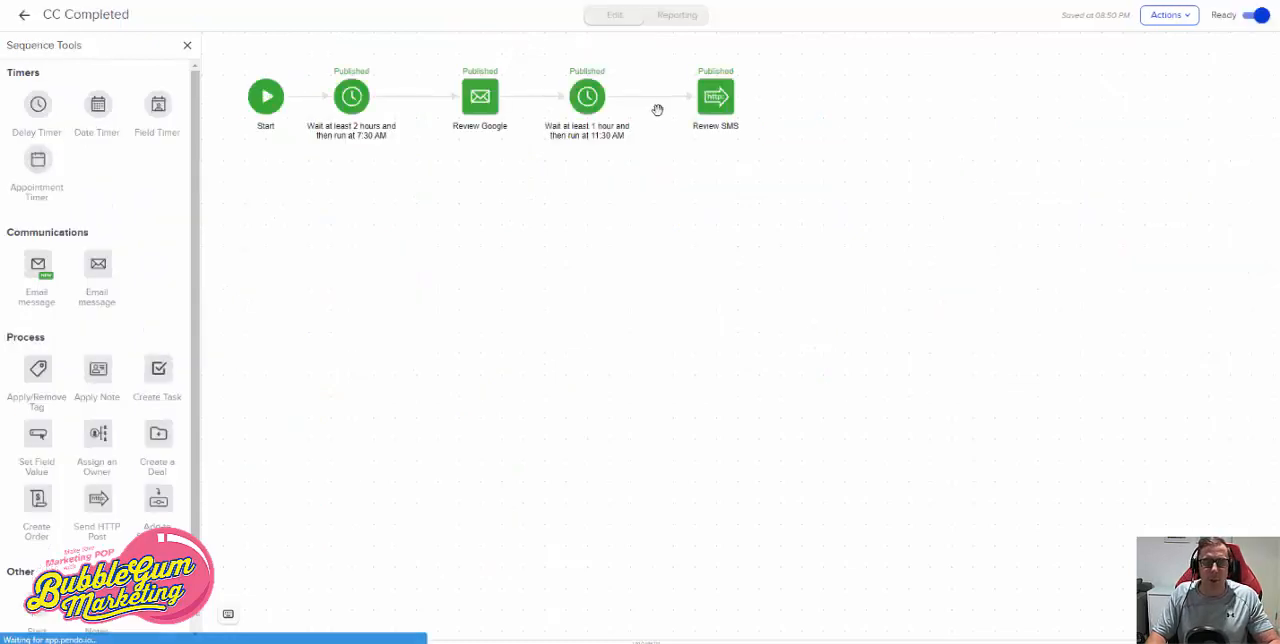
{"action": "double_click", "coordinate": [494, 108]}
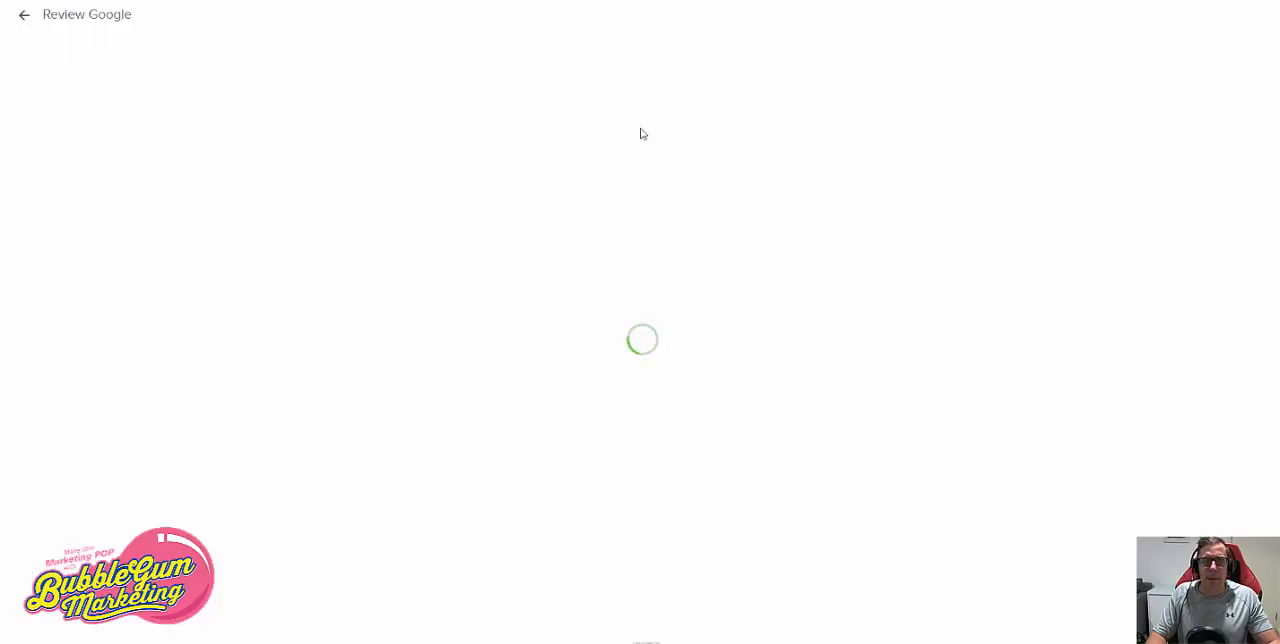
- Switch to Google Docs and skim the reminder texts in the Aussie Caravans Sales Pipeline Reminders document
{"action": "left_click", "coordinate": [561, 1]}
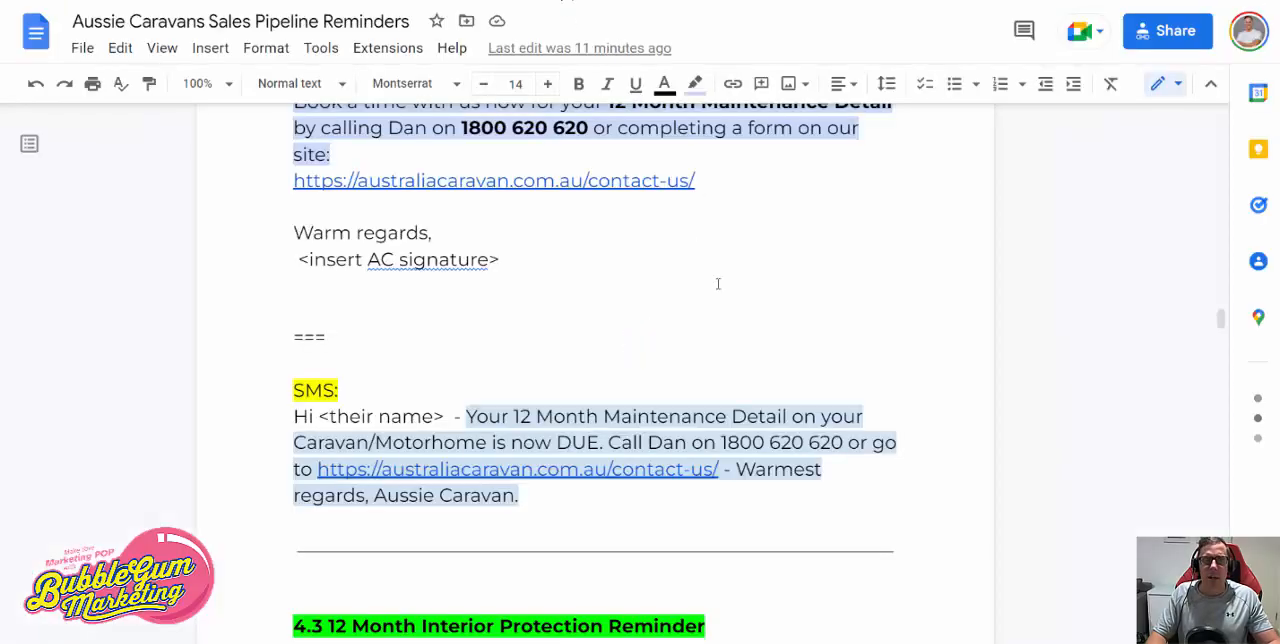
{"action": "scroll", "coordinate": [722, 288], "scroll_direction": "up", "scroll_amount": 10}
{"action": "scroll", "coordinate": [722, 289], "scroll_direction": "up", "scroll_amount": 10}
{"action": "scroll", "coordinate": [720, 292], "scroll_direction": "down", "scroll_amount": 15}
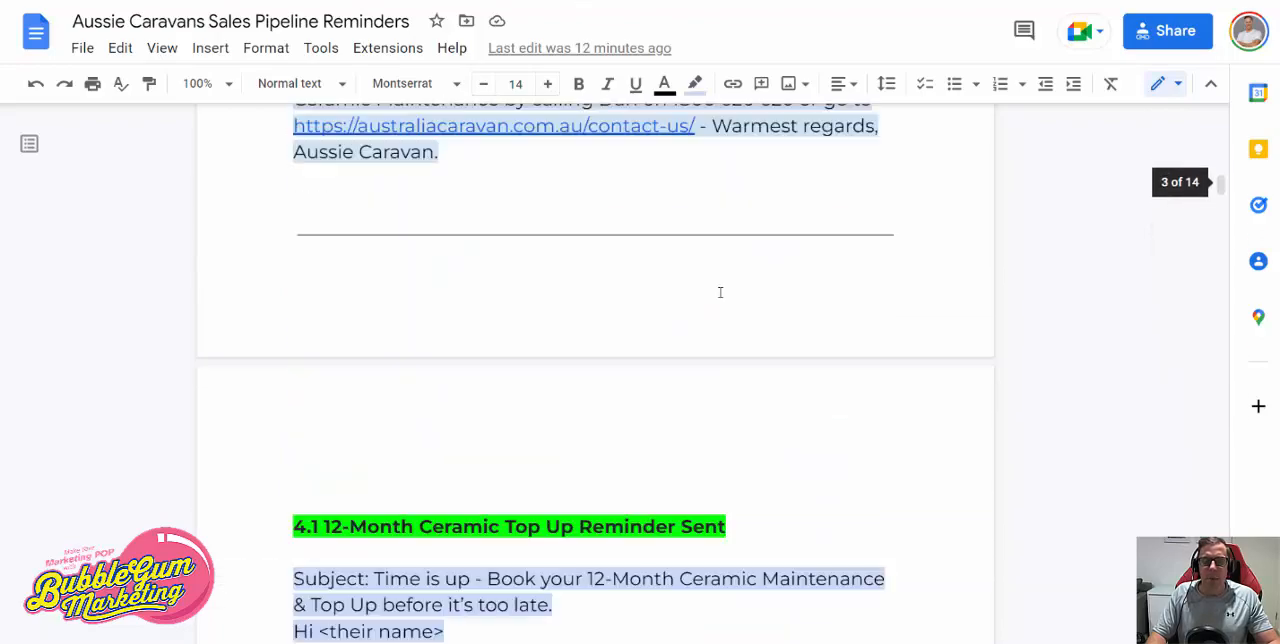
{"action": "scroll", "coordinate": [720, 292], "scroll_direction": "down", "scroll_amount": 15}
{"action": "scroll", "coordinate": [720, 292], "scroll_direction": "up", "scroll_amount": 6}
- Switch back to Keap and review the Review Google email's body, sender, subject and preview text, then return to its sequence
{"action": "left_click", "coordinate": [660, 1]}
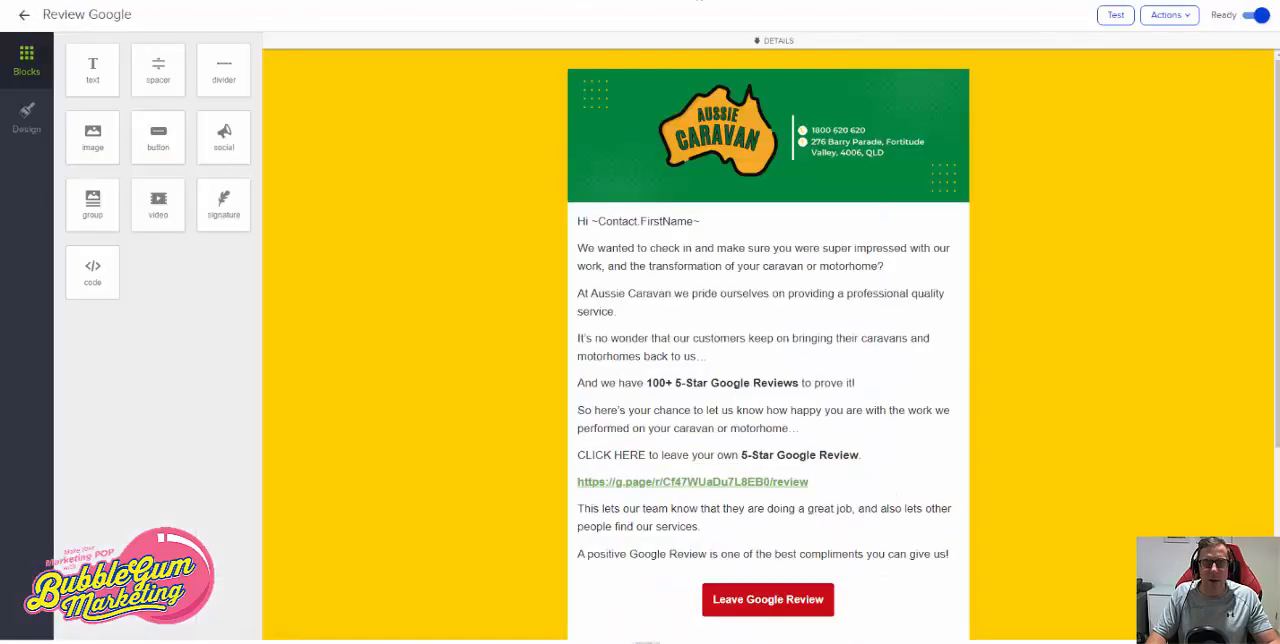
{"action": "scroll", "coordinate": [834, 420], "scroll_direction": "down", "scroll_amount": 3}
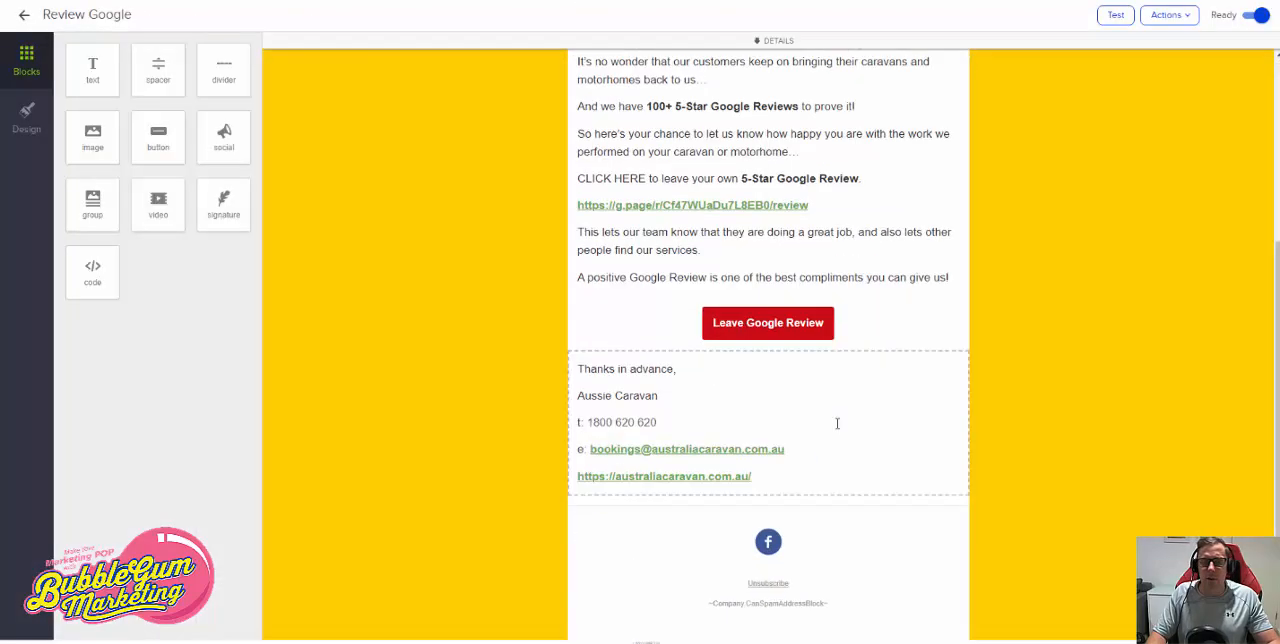
{"action": "scroll", "coordinate": [582, 107], "scroll_direction": "up", "scroll_amount": 3}
{"action": "left_click", "coordinate": [770, 42]}
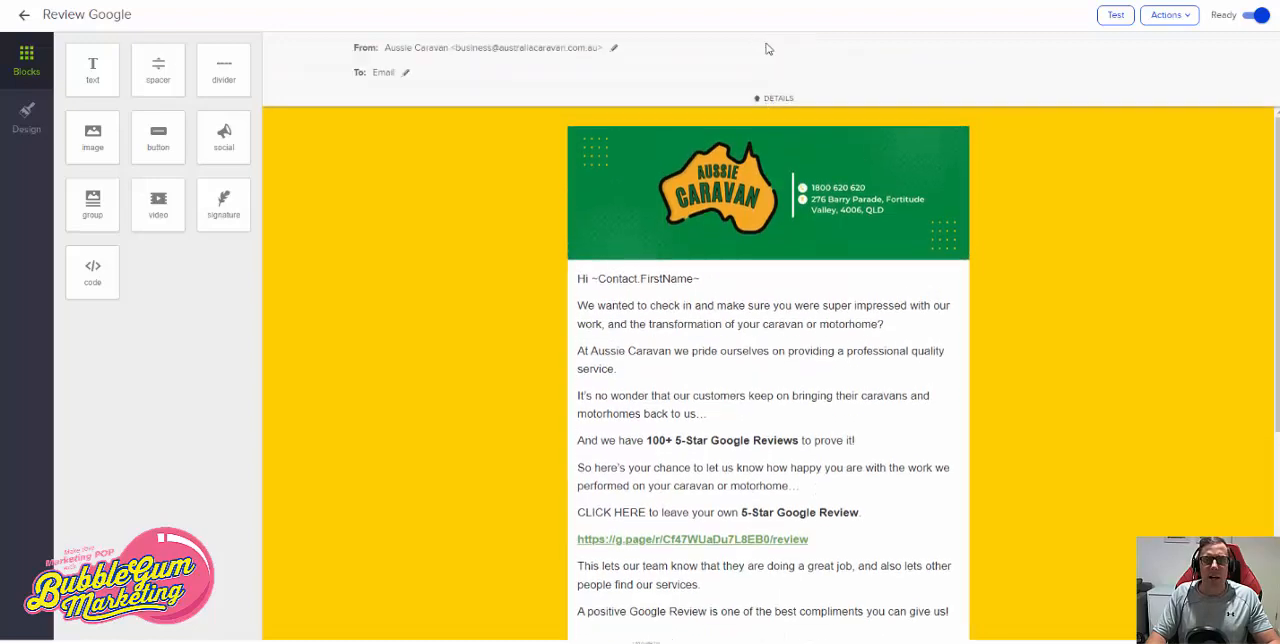
{"action": "left_click", "coordinate": [26, 20]}
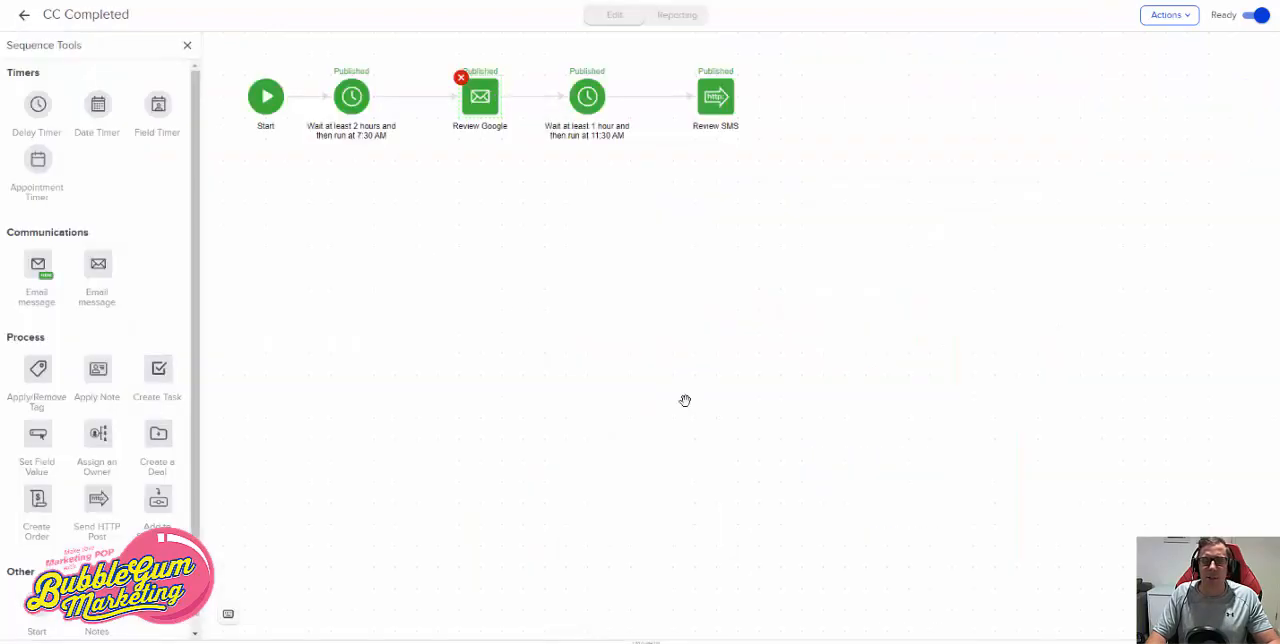
- Inspect the message value in the Review SMS HTTP post of the CC Completed sequence
{"action": "double_click", "coordinate": [703, 110]}
{"action": "left_click_drag", "start_coordinate": [505, 202], "coordinate": [712, 210]}
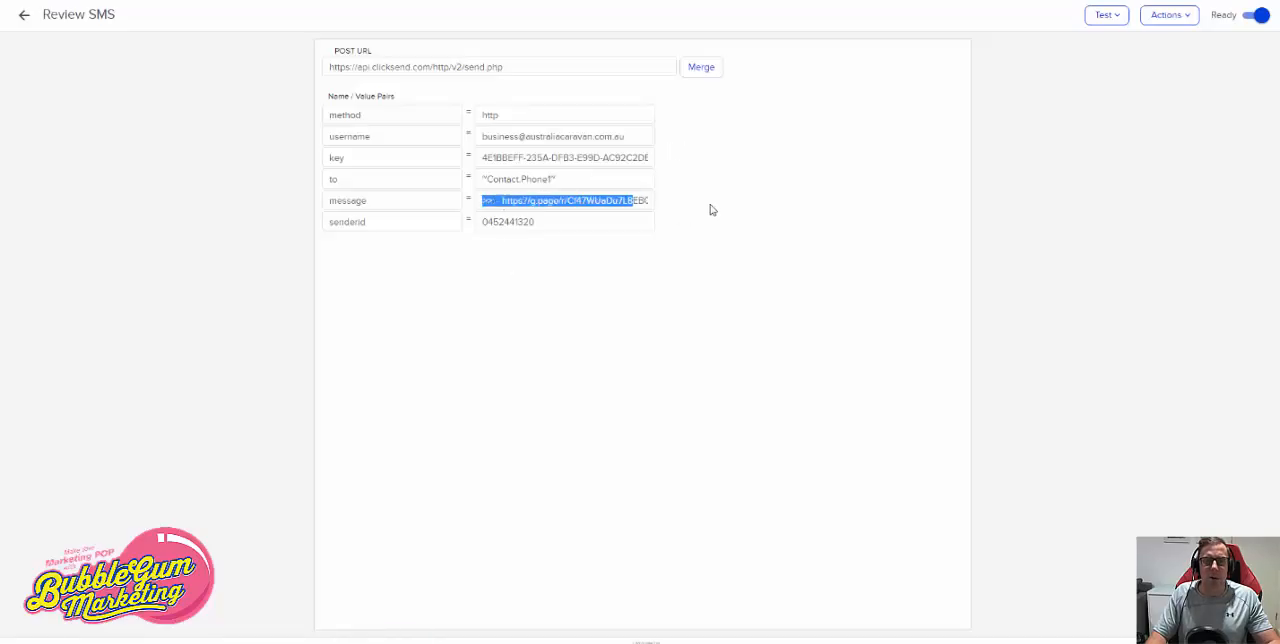
{"action": "left_click", "coordinate": [25, 22]}
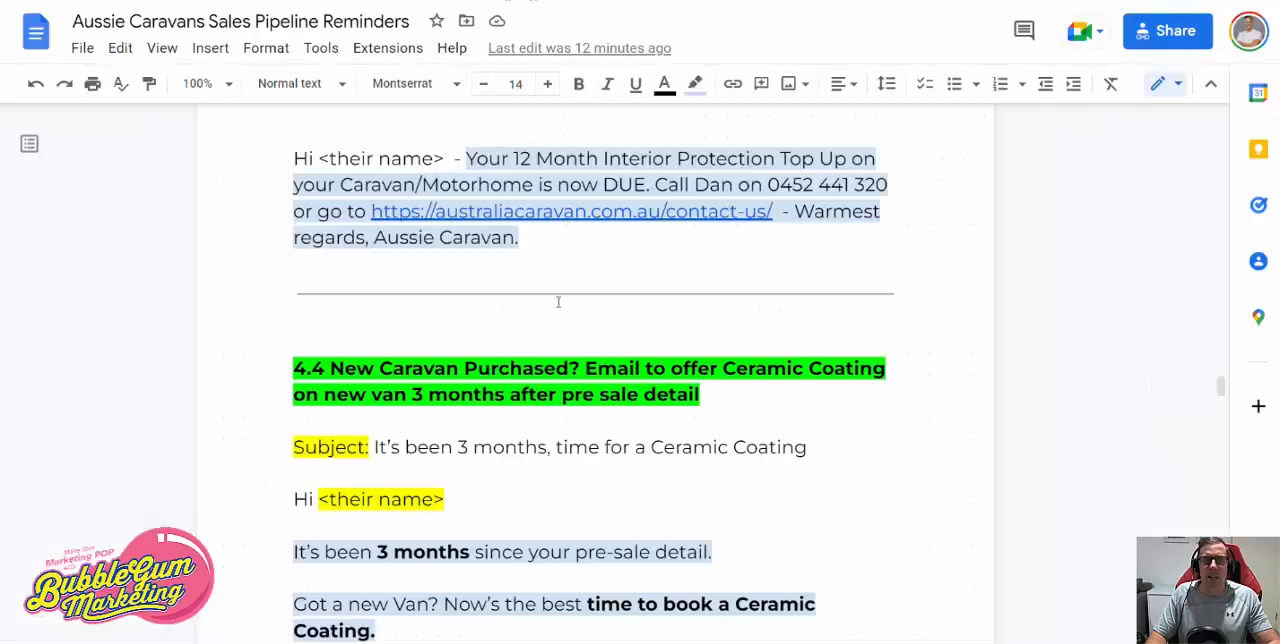
- Switch to the reminders document in Google Docs and find the 4.2 12 Month Cut and Polish Reminder section, selecting its heading
{"action": "scroll", "coordinate": [566, 340], "scroll_direction": "up", "scroll_amount": 10}
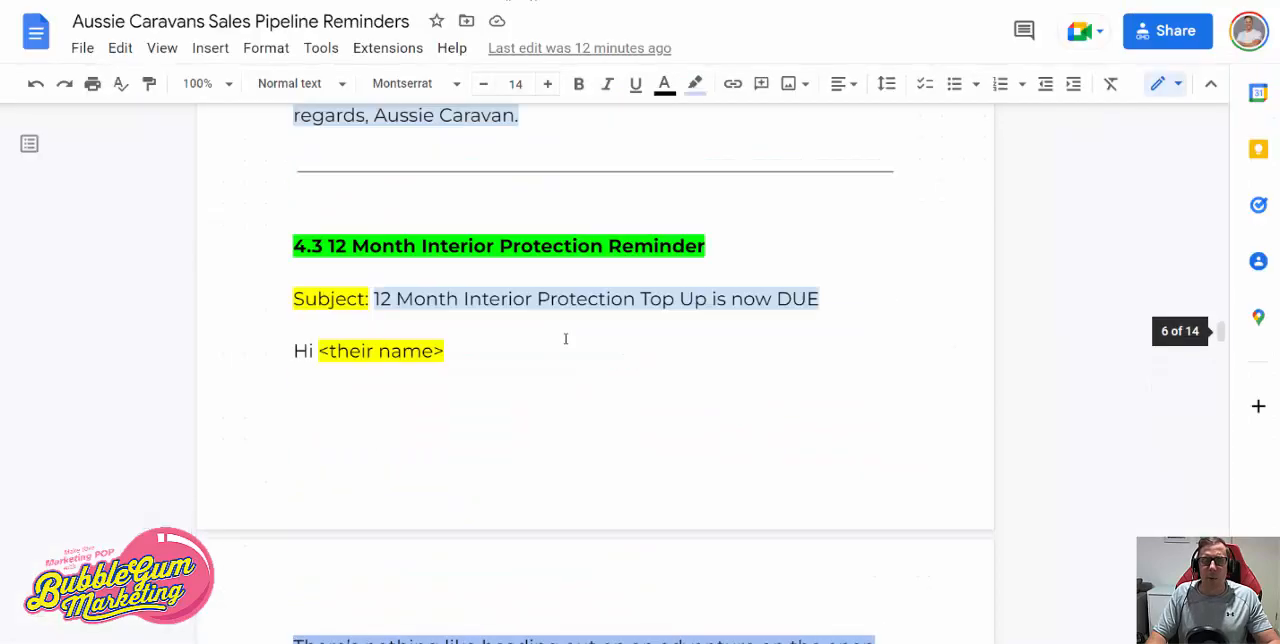
{"action": "scroll", "coordinate": [566, 340], "scroll_direction": "down", "scroll_amount": 2}
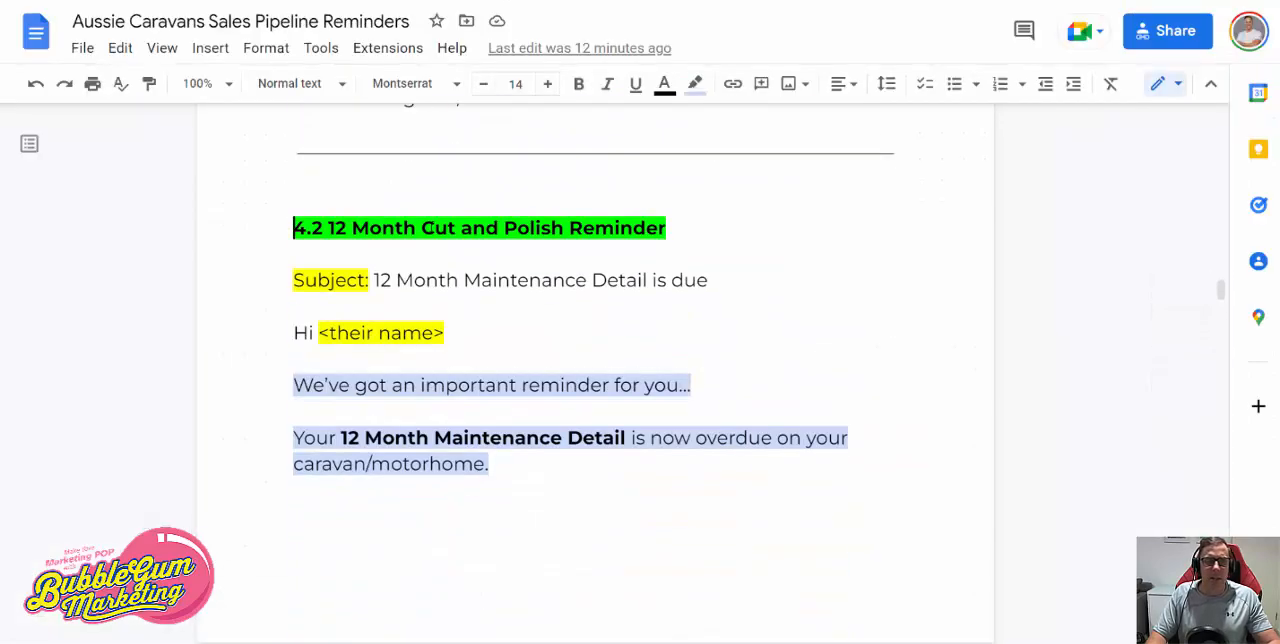
{"action": "left_click_drag", "start_coordinate": [293, 228], "coordinate": [704, 260]}
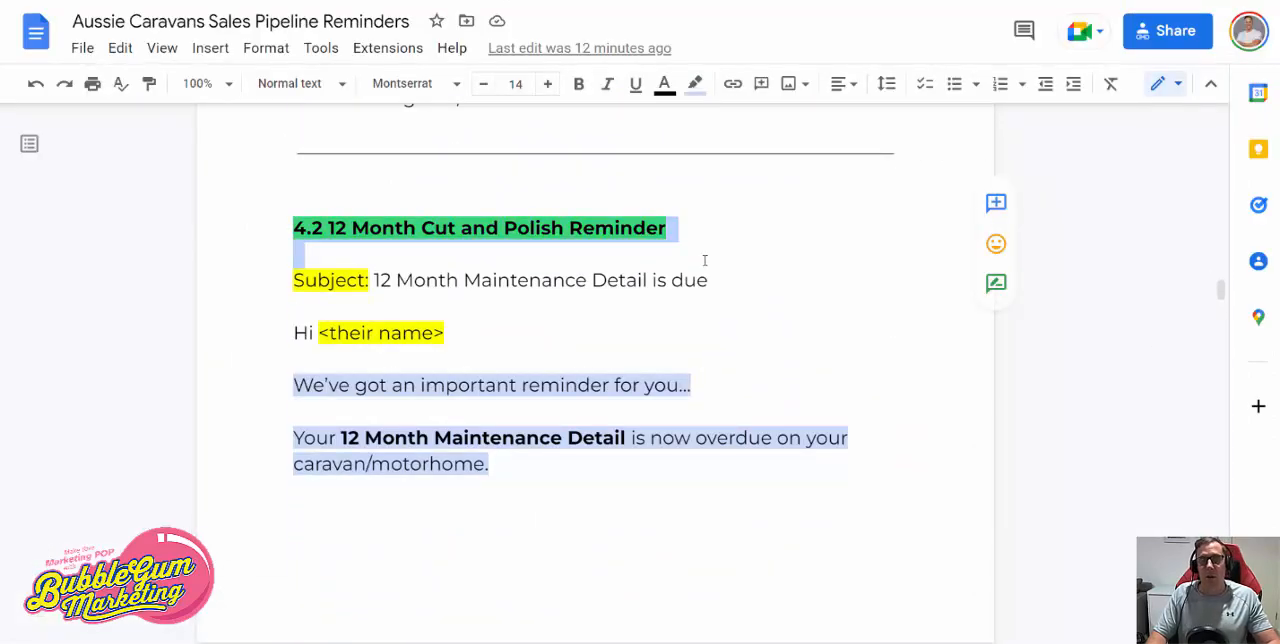
{"action": "left_click_drag", "start_coordinate": [731, 297], "coordinate": [746, 313]}
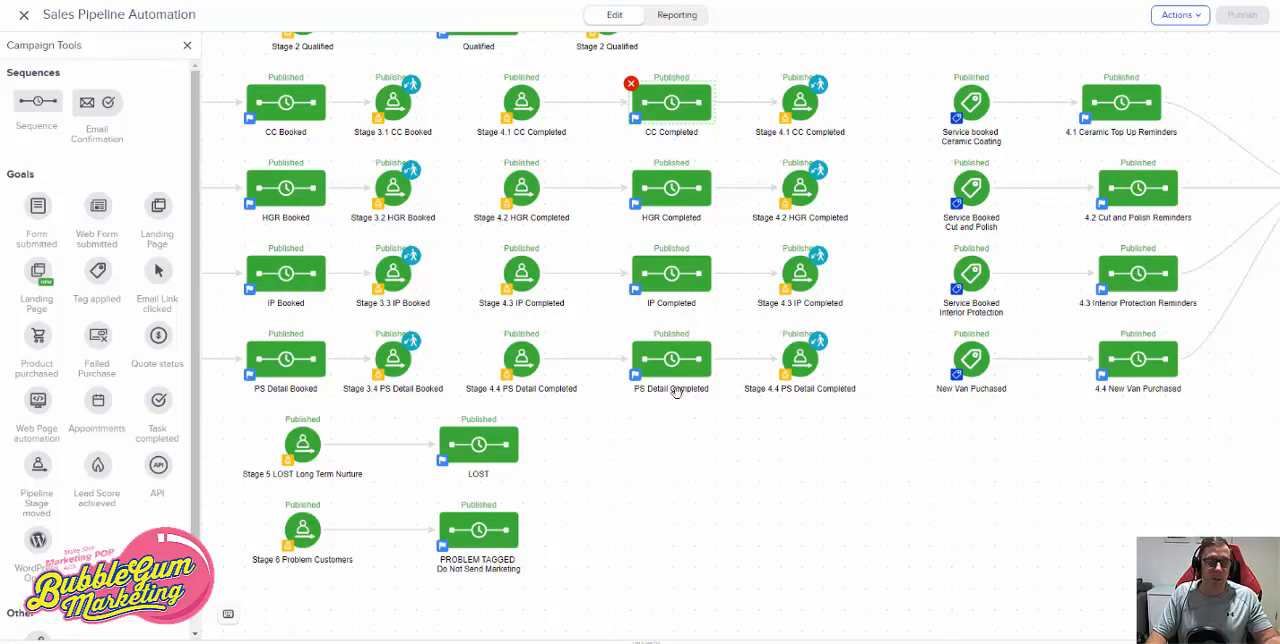
- Switch back to the Keap campaign and check which tag triggers the Service booked Ceramic Coating goal, leaving its settings unsaved
{"action": "left_click_drag", "start_coordinate": [978, 535], "coordinate": [641, 604]}
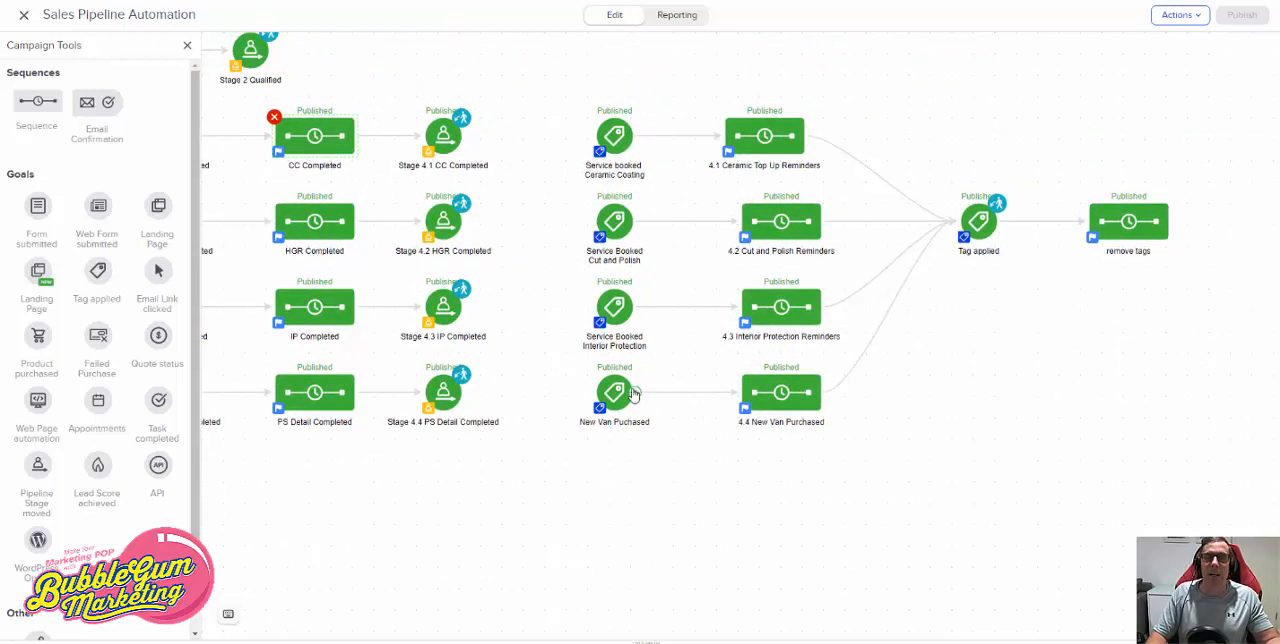
{"action": "left_click", "coordinate": [618, 140]}
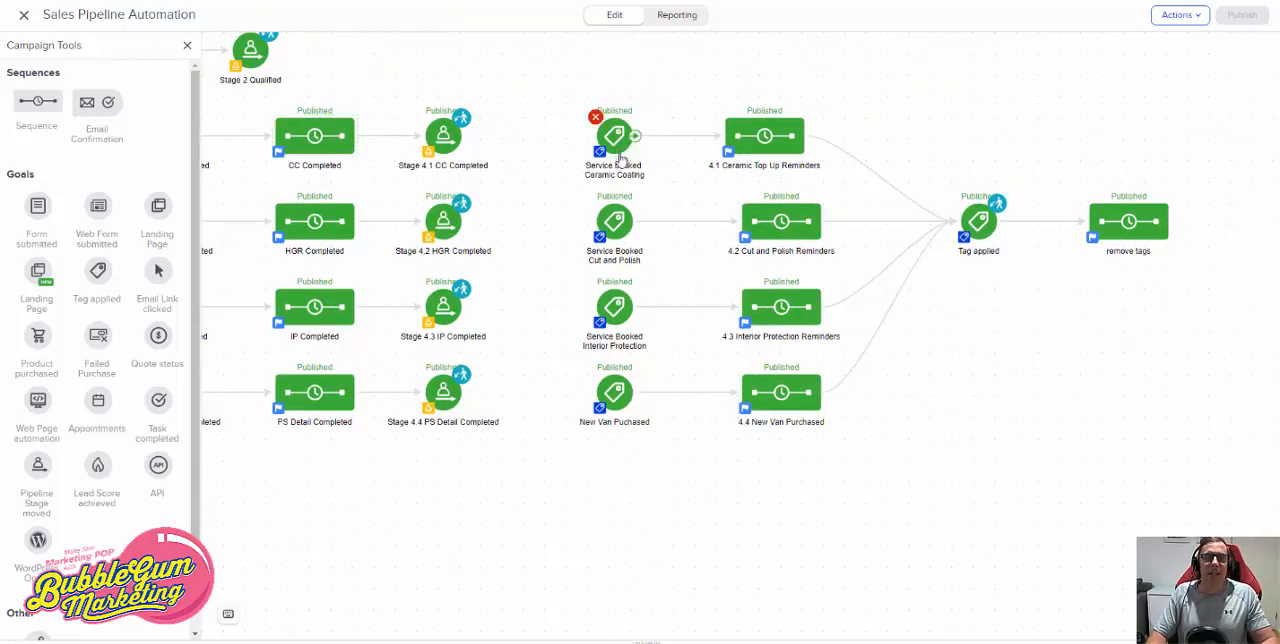
{"action": "double_click", "coordinate": [620, 152]}
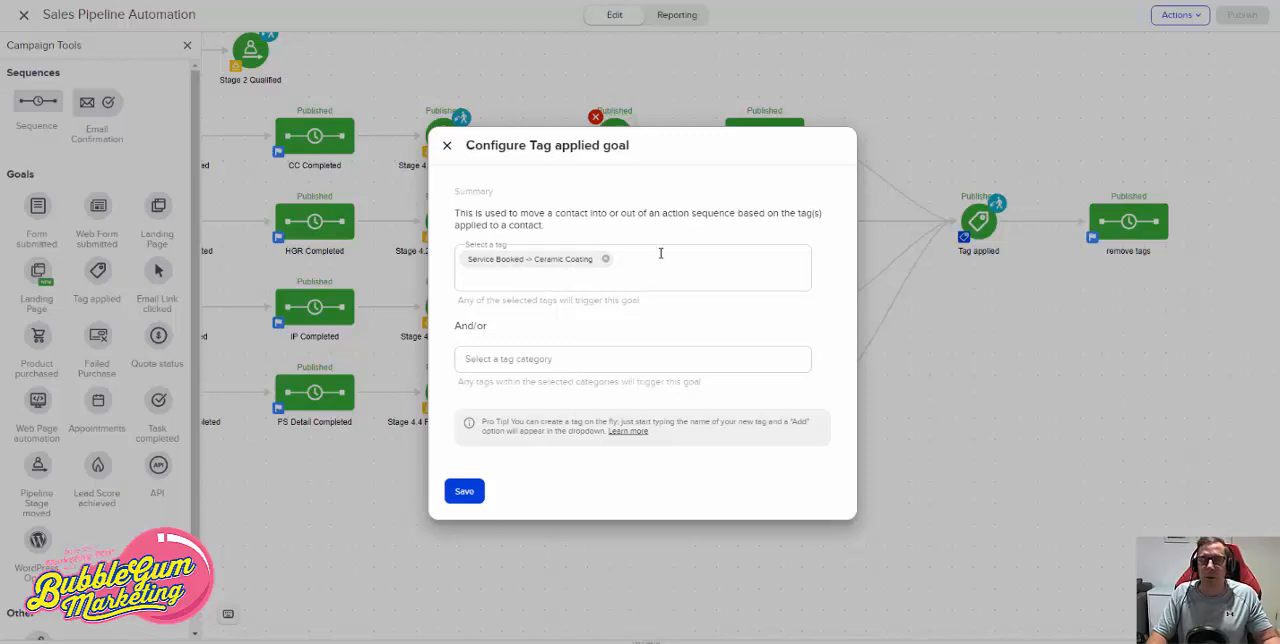
{"action": "left_click", "coordinate": [447, 150]}
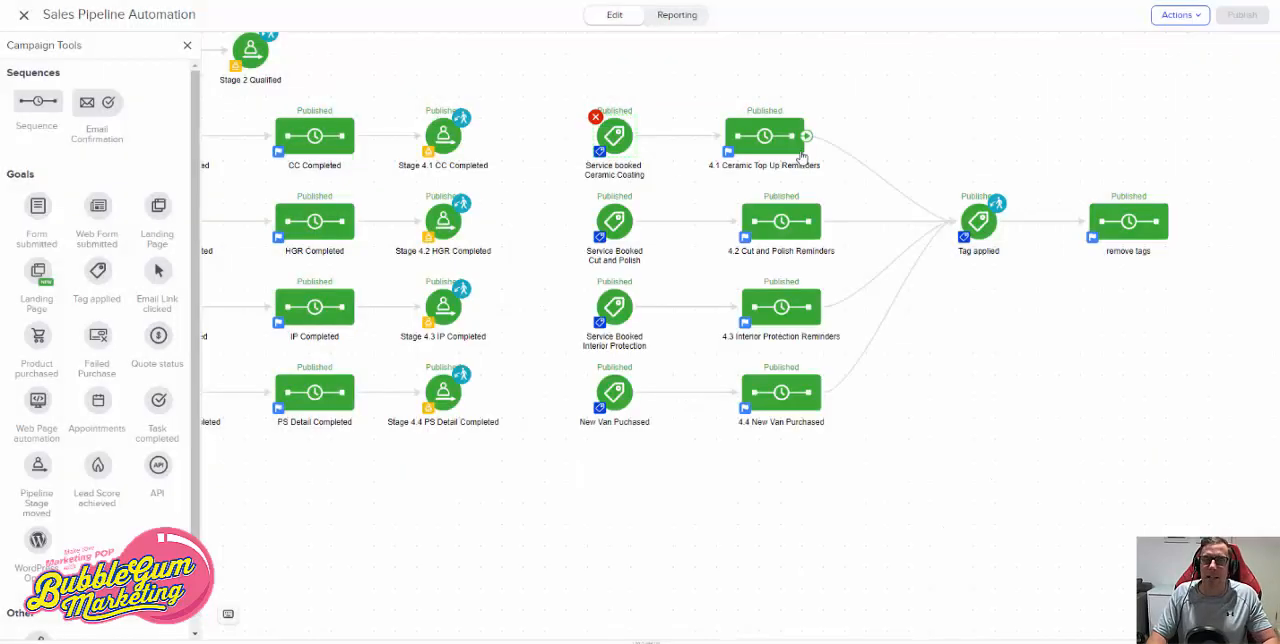
- Open the 4.1 Ceramic Top Up Reminders sequence and read through its 11mth reminder email, returning to the sequence
{"action": "double_click", "coordinate": [770, 143]}
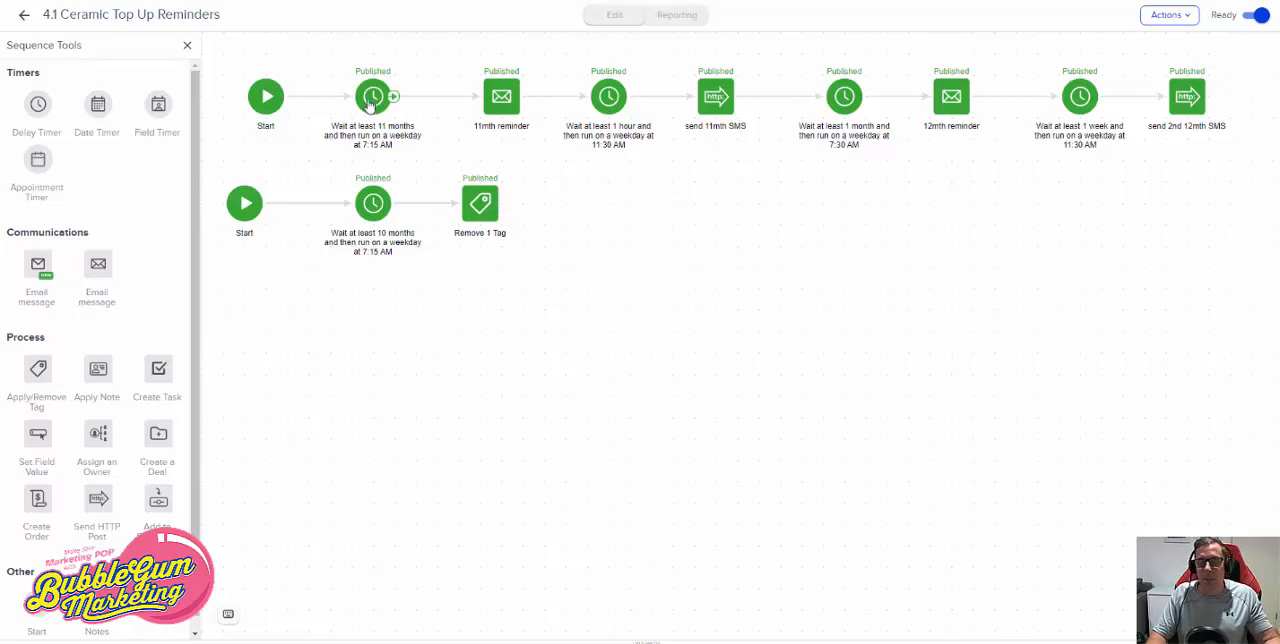
{"action": "double_click", "coordinate": [509, 113]}
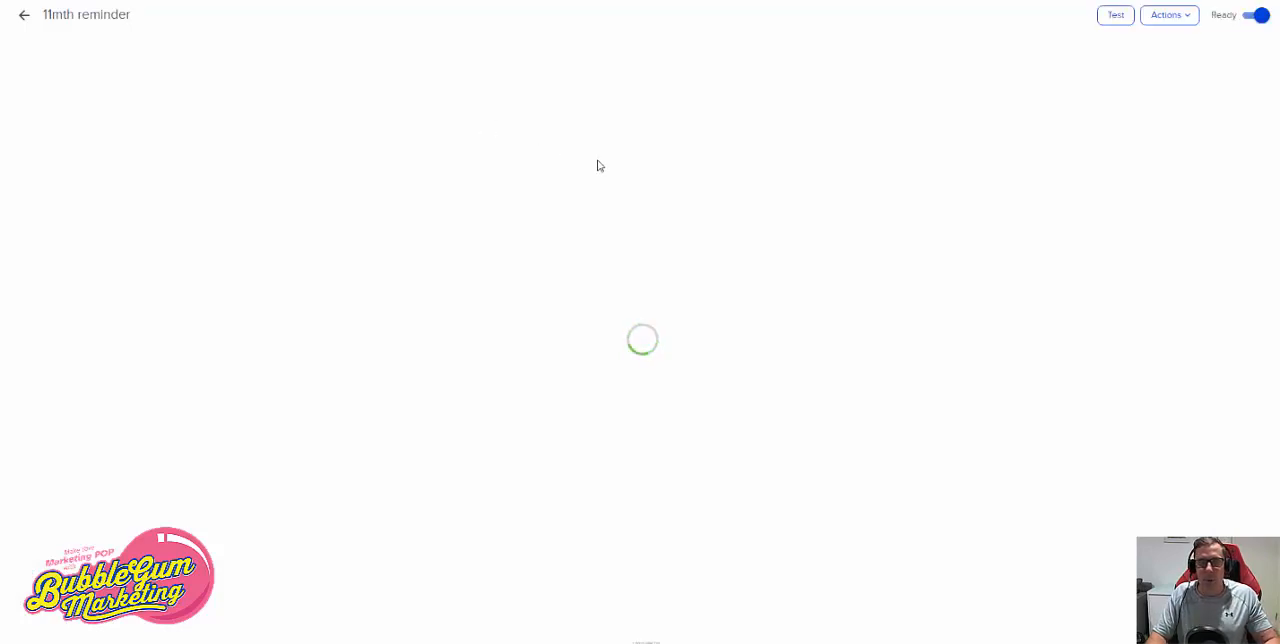
{"action": "scroll", "coordinate": [680, 262], "scroll_direction": "down", "scroll_amount": 3}
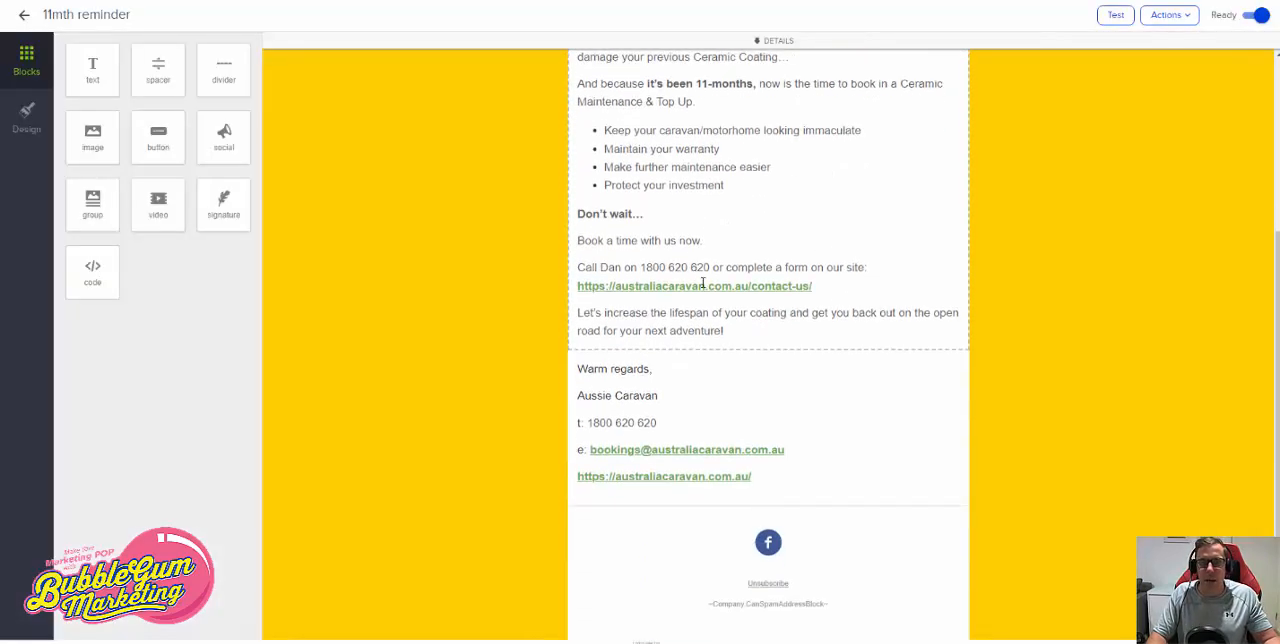
{"action": "scroll", "coordinate": [741, 260], "scroll_direction": "up", "scroll_amount": 3}
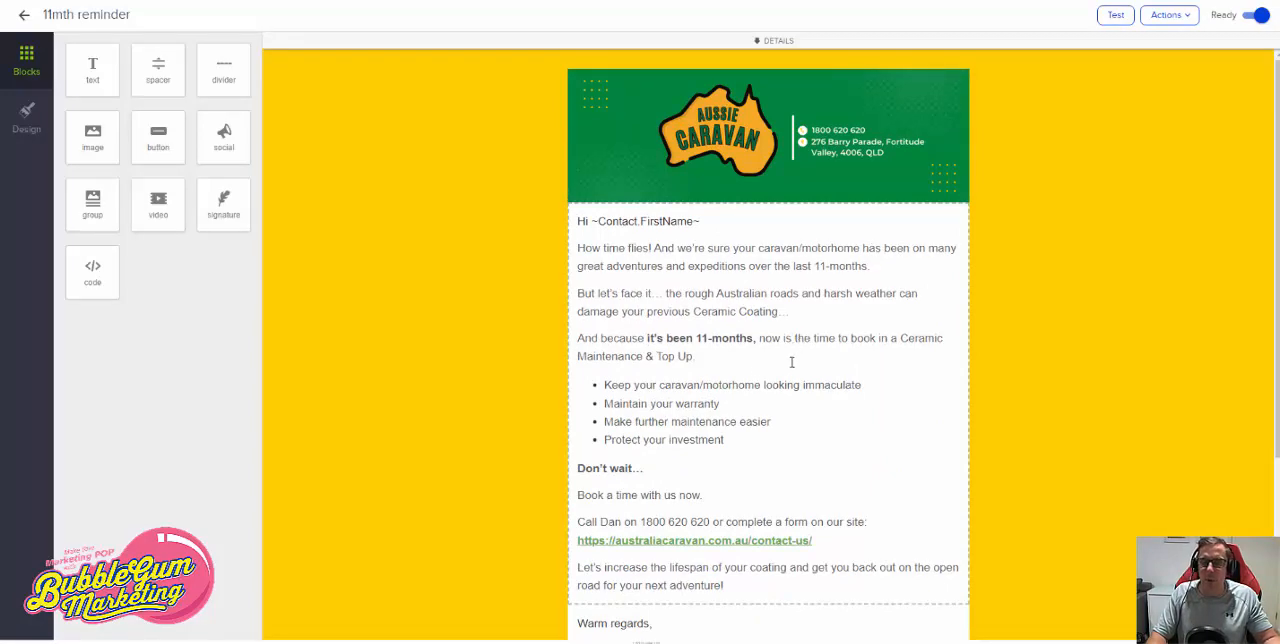
{"action": "left_click", "coordinate": [24, 15]}
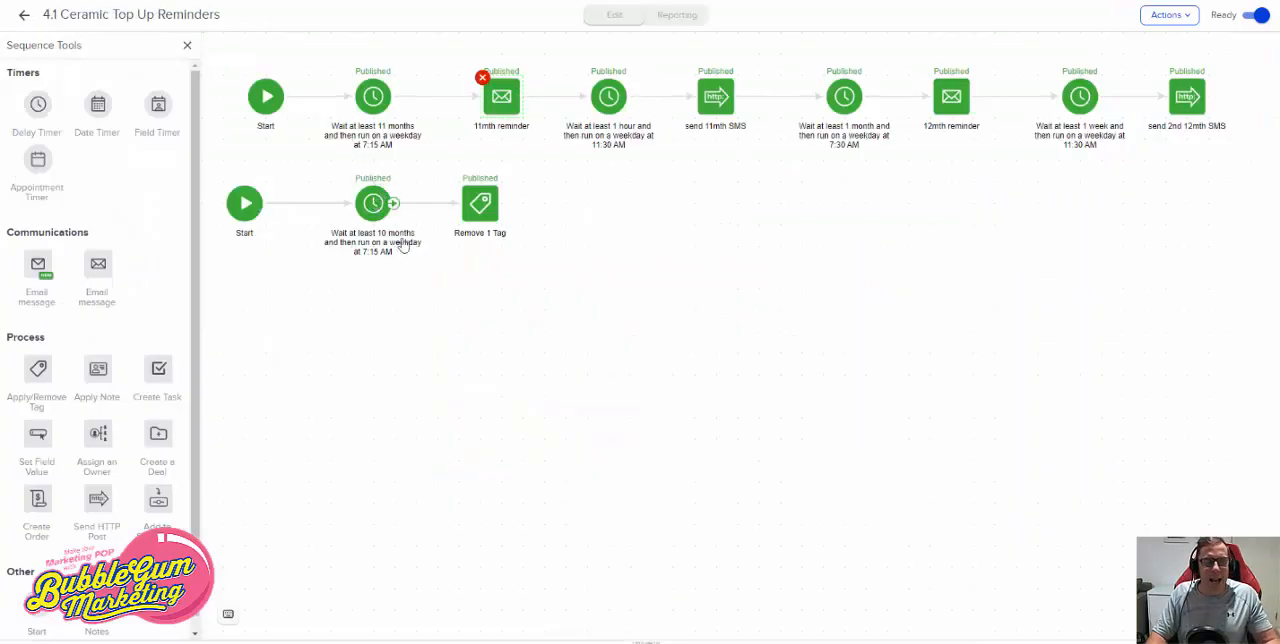
- Check the Remove 1 Tag step's tag and the send 11mth SMS message in the 4.1 sequence, returning to the campaign without changes
{"action": "left_click", "coordinate": [488, 222]}
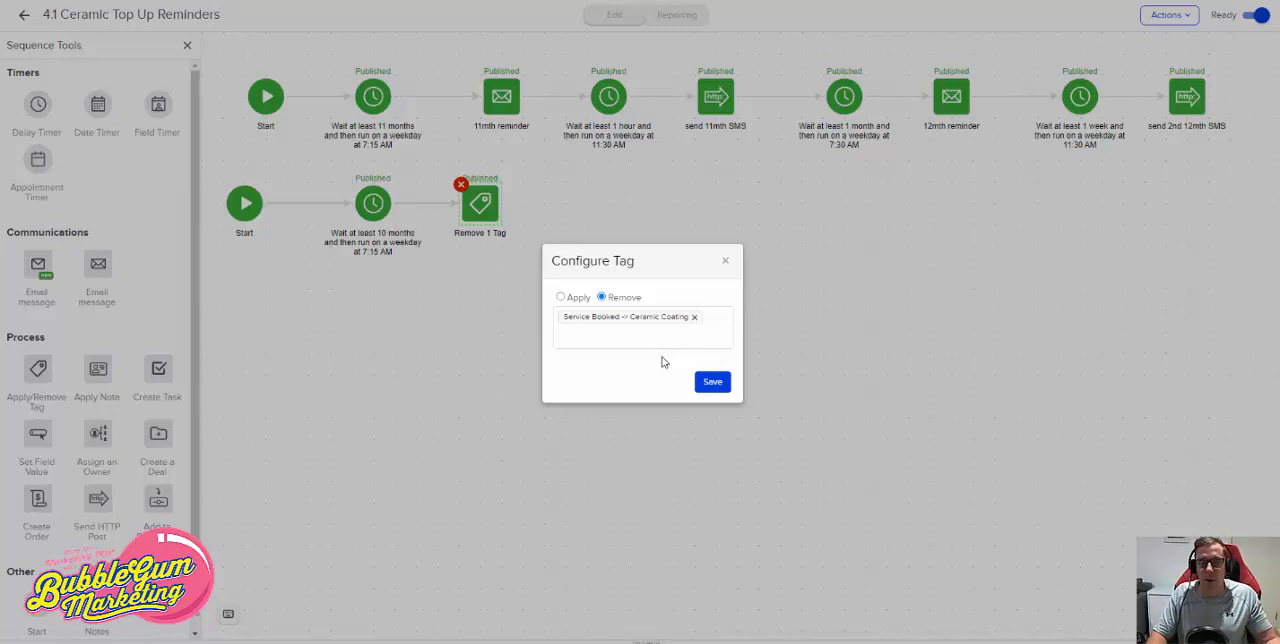
{"action": "left_click", "coordinate": [727, 262]}
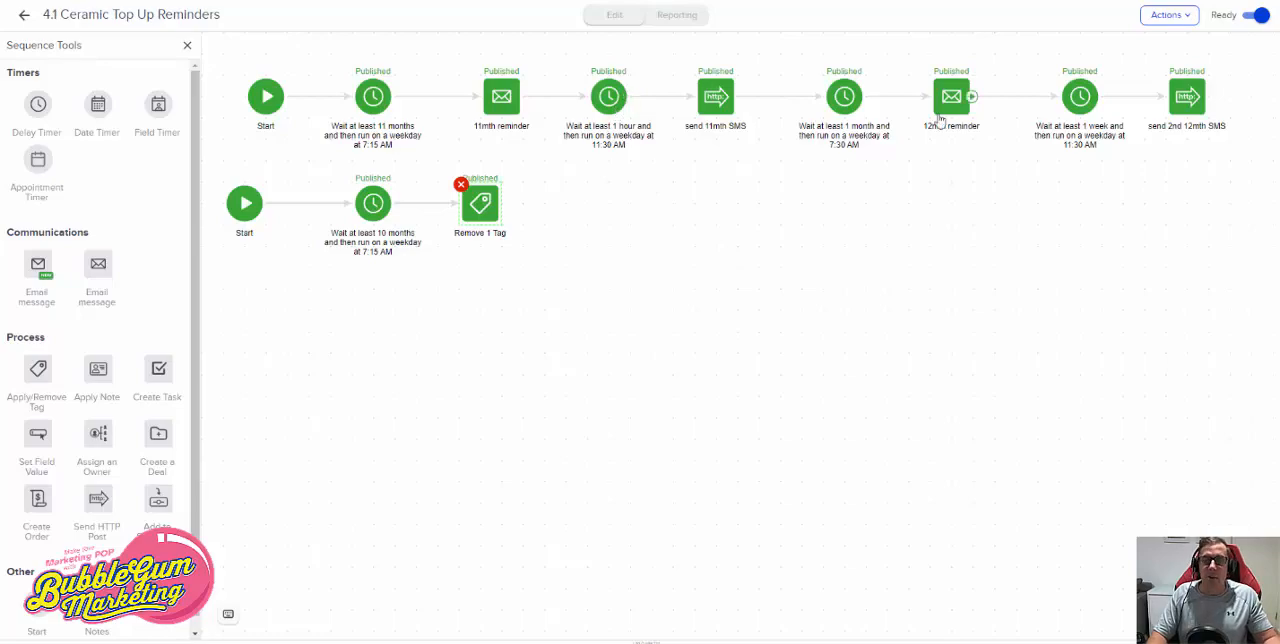
{"action": "left_click", "coordinate": [710, 112]}
{"action": "double_click", "coordinate": [710, 112]}
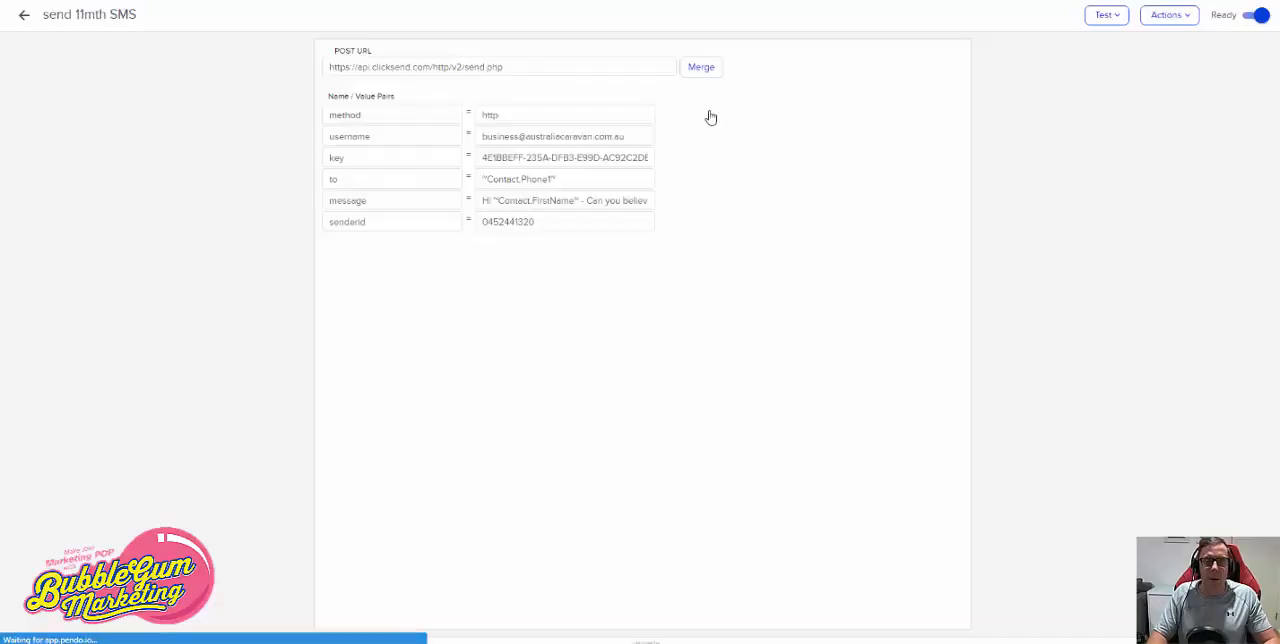
{"action": "left_click_drag", "start_coordinate": [585, 203], "coordinate": [660, 201]}
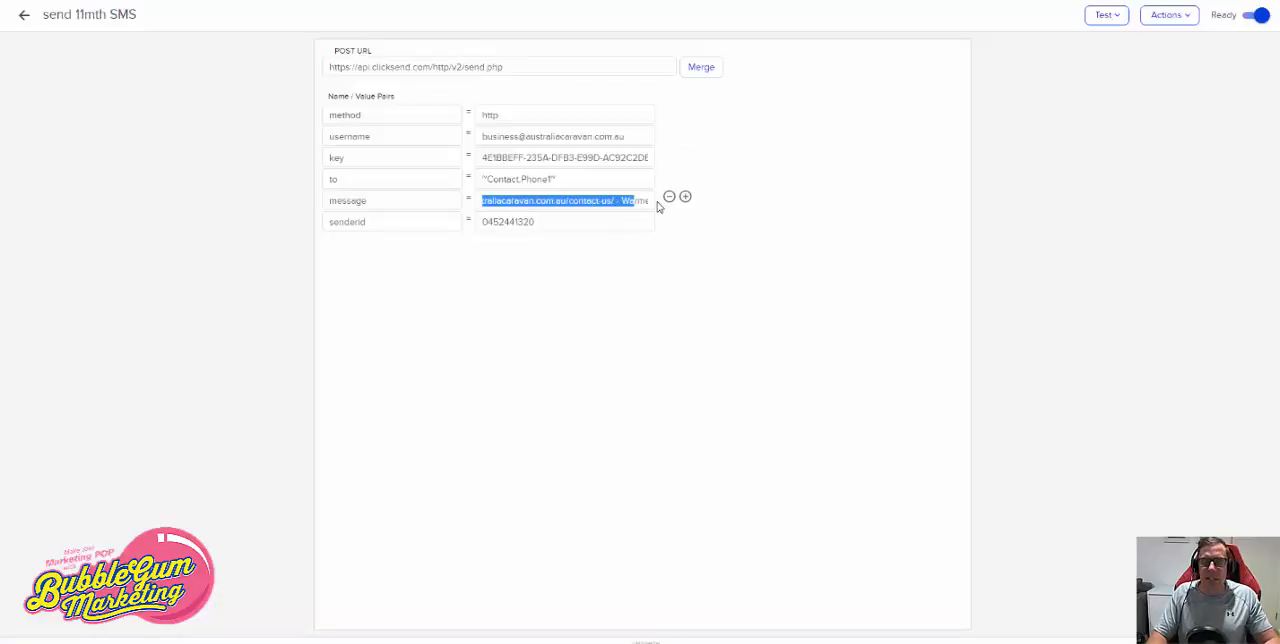
{"action": "left_click", "coordinate": [24, 21]}
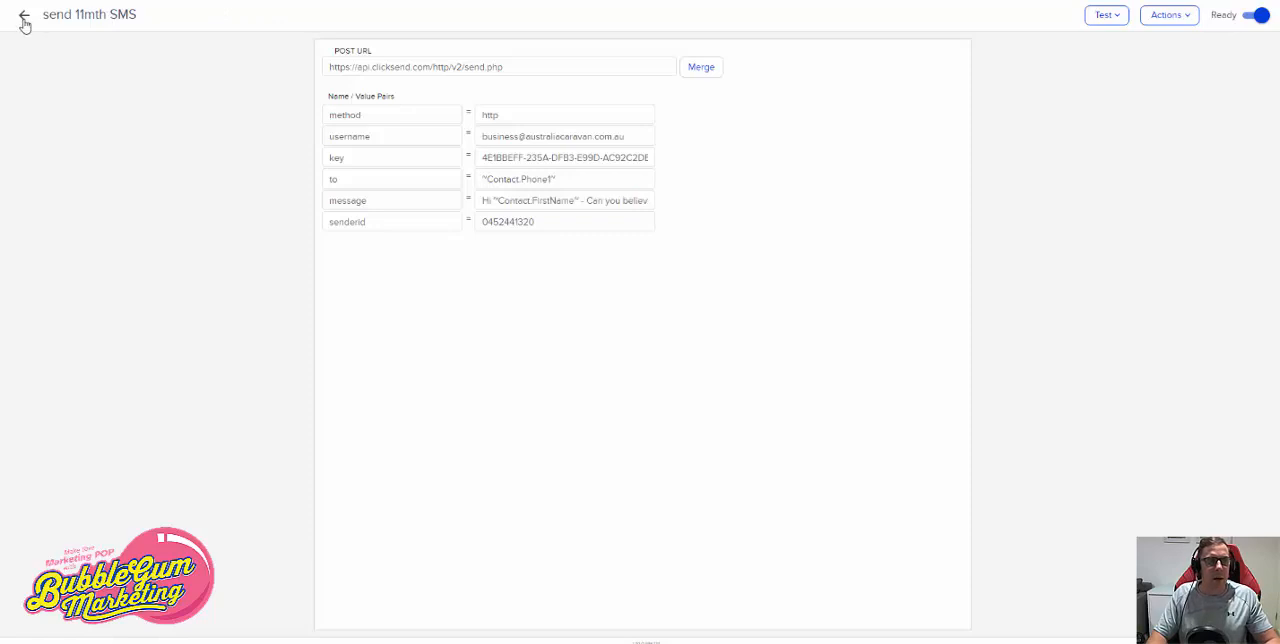
{"action": "left_click", "coordinate": [24, 21]}
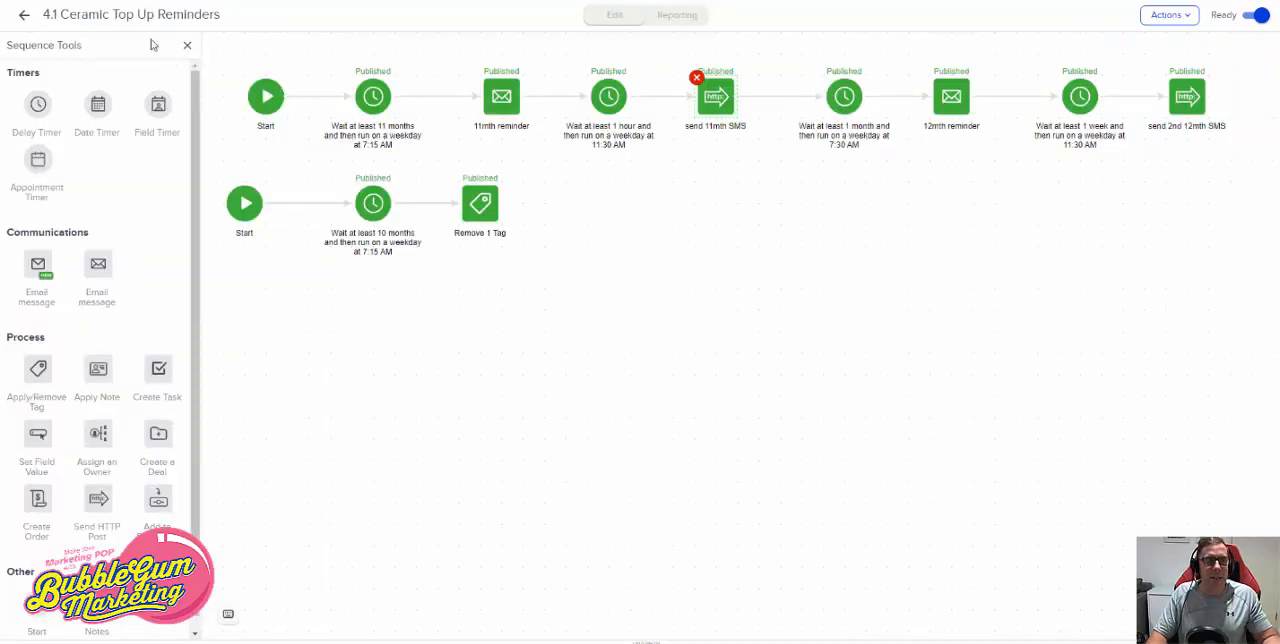
{"action": "left_click", "coordinate": [24, 21]}
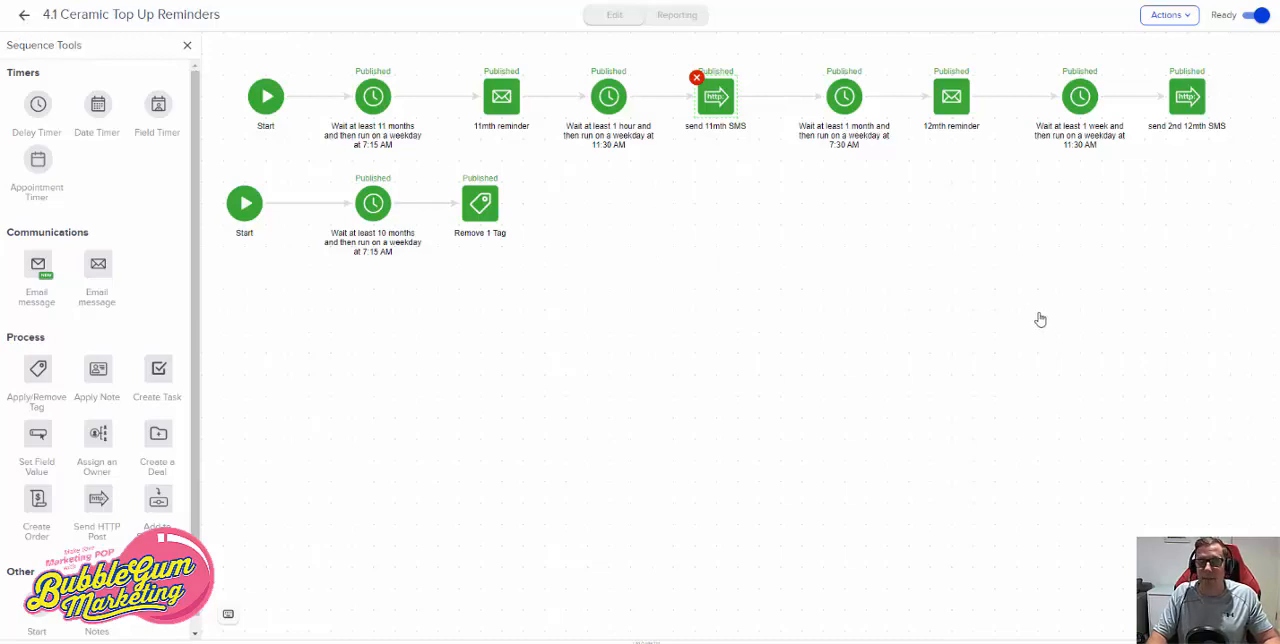
- Check which tag triggers the Service Booked Cut and Polish goal without saving, and view the 4.2 Cut and Polish Reminders sequence
{"action": "left_click", "coordinate": [614, 228]}
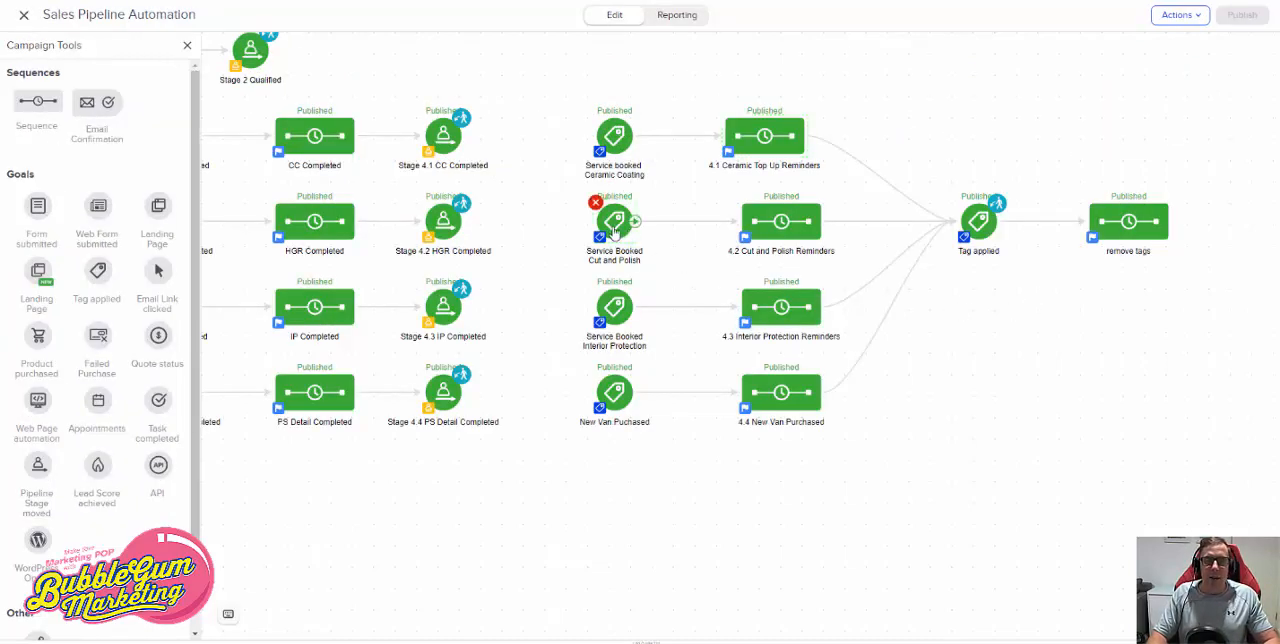
{"action": "double_click", "coordinate": [614, 228]}
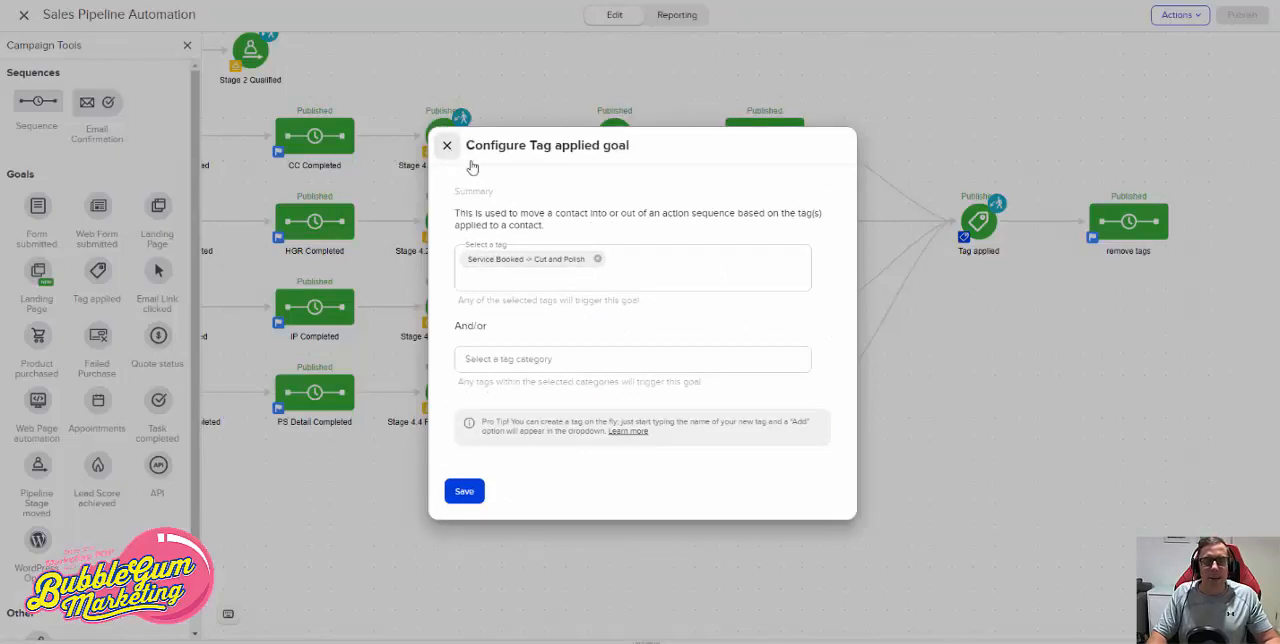
{"action": "left_click", "coordinate": [447, 145]}
{"action": "right_click", "coordinate": [793, 233]}
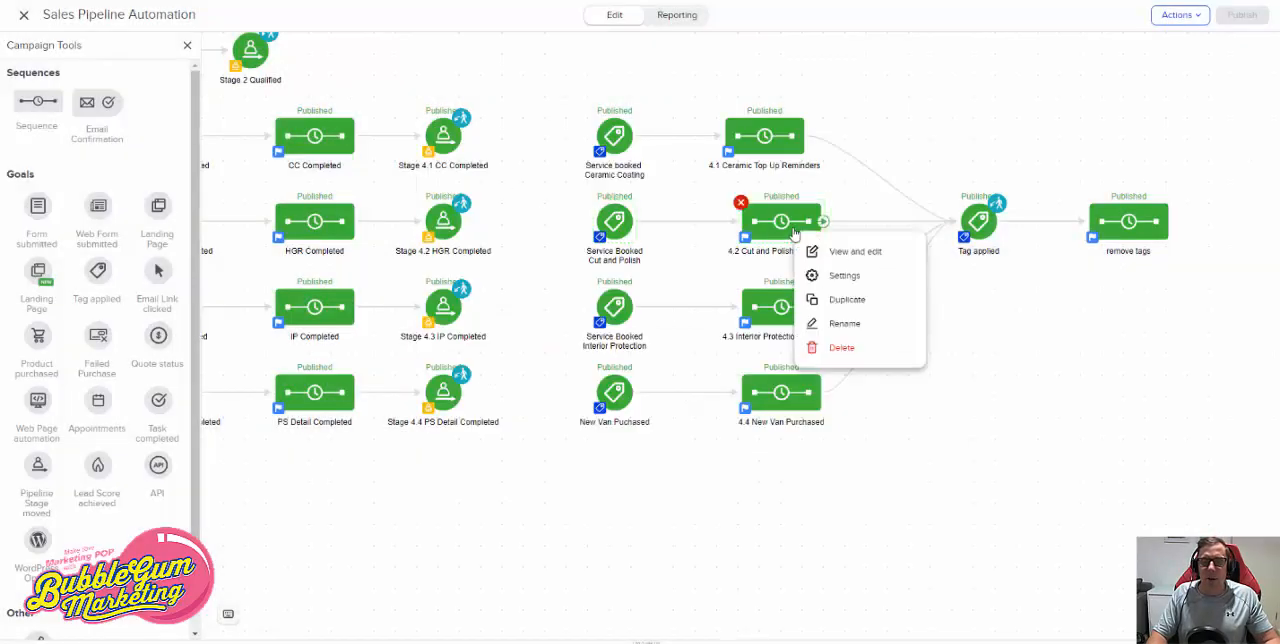
{"action": "left_click", "coordinate": [840, 252]}
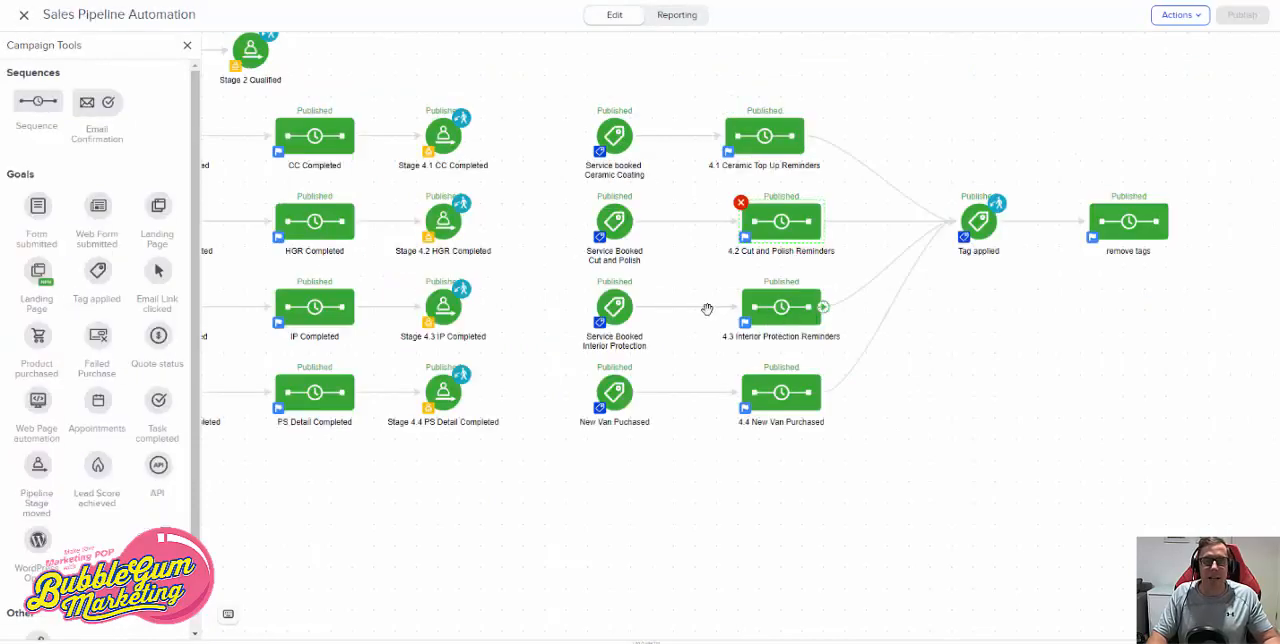
- Check which tags trigger the Service Booked Interior Protection and New Van Purchased goals, leaving both settings unsaved
{"action": "double_click", "coordinate": [610, 318]}
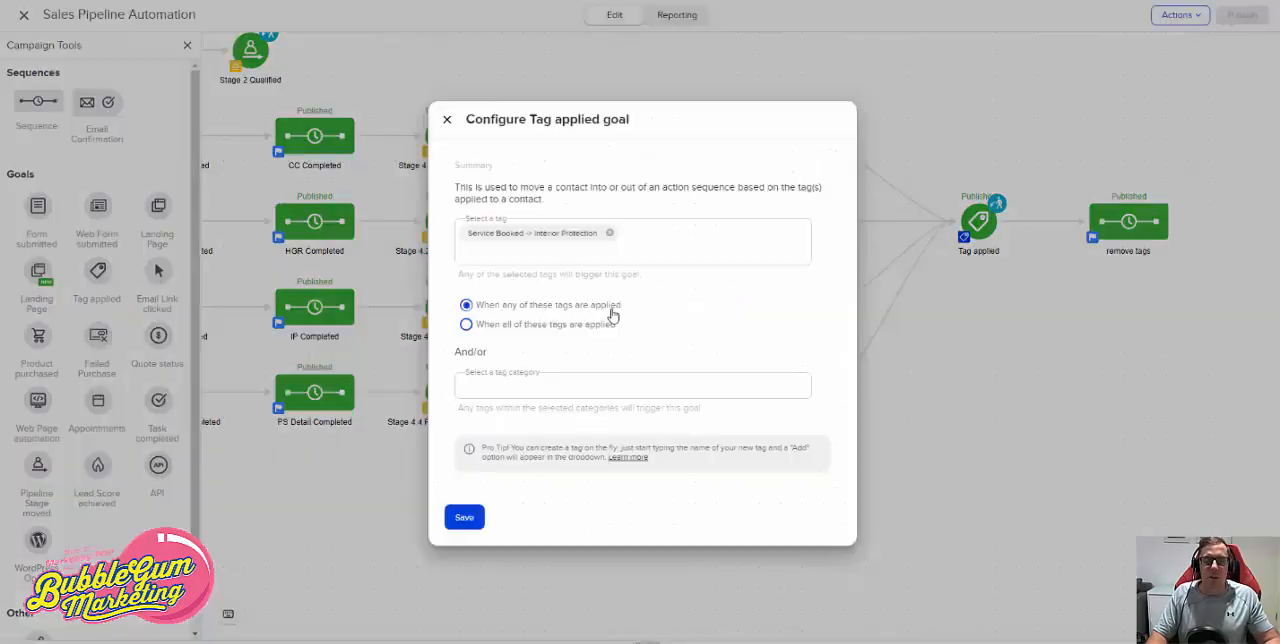
{"action": "left_click", "coordinate": [447, 119]}
{"action": "left_click", "coordinate": [615, 404]}
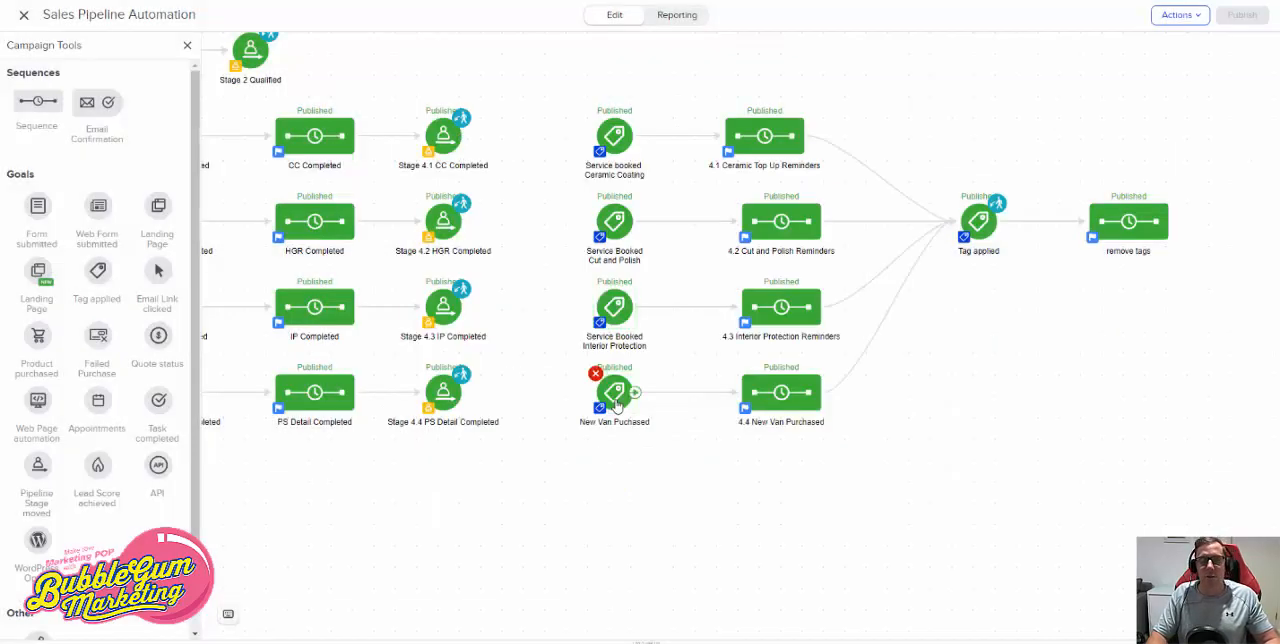
{"action": "right_click", "coordinate": [617, 404]}
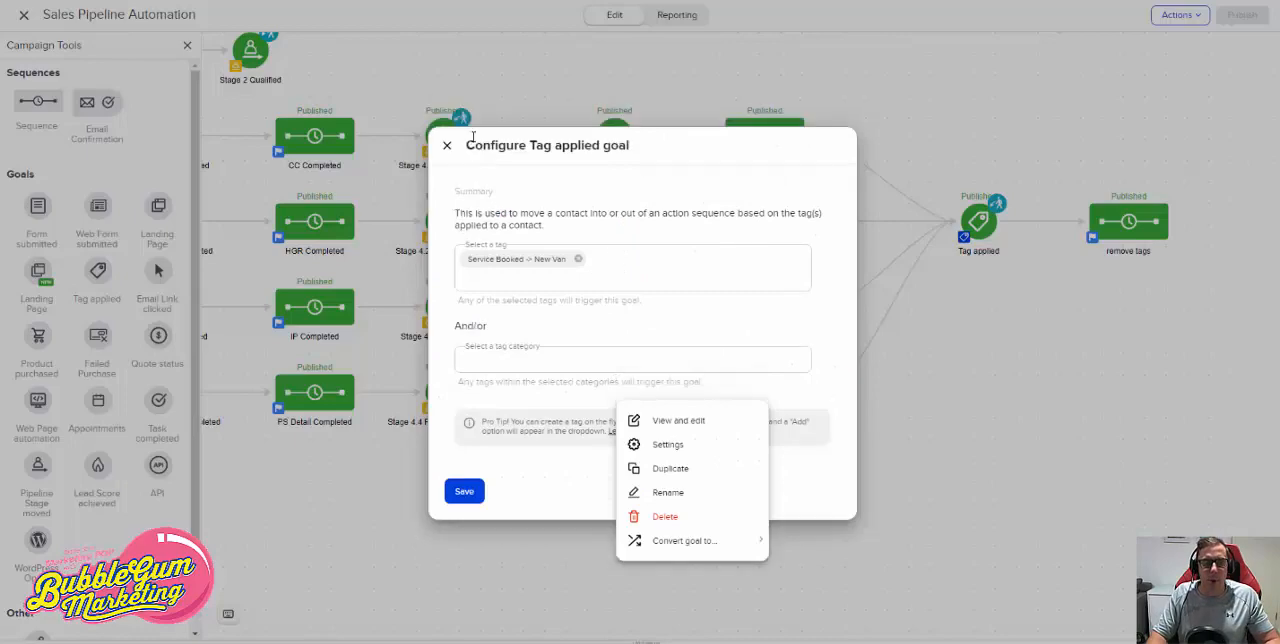
{"action": "left_click", "coordinate": [447, 145]}
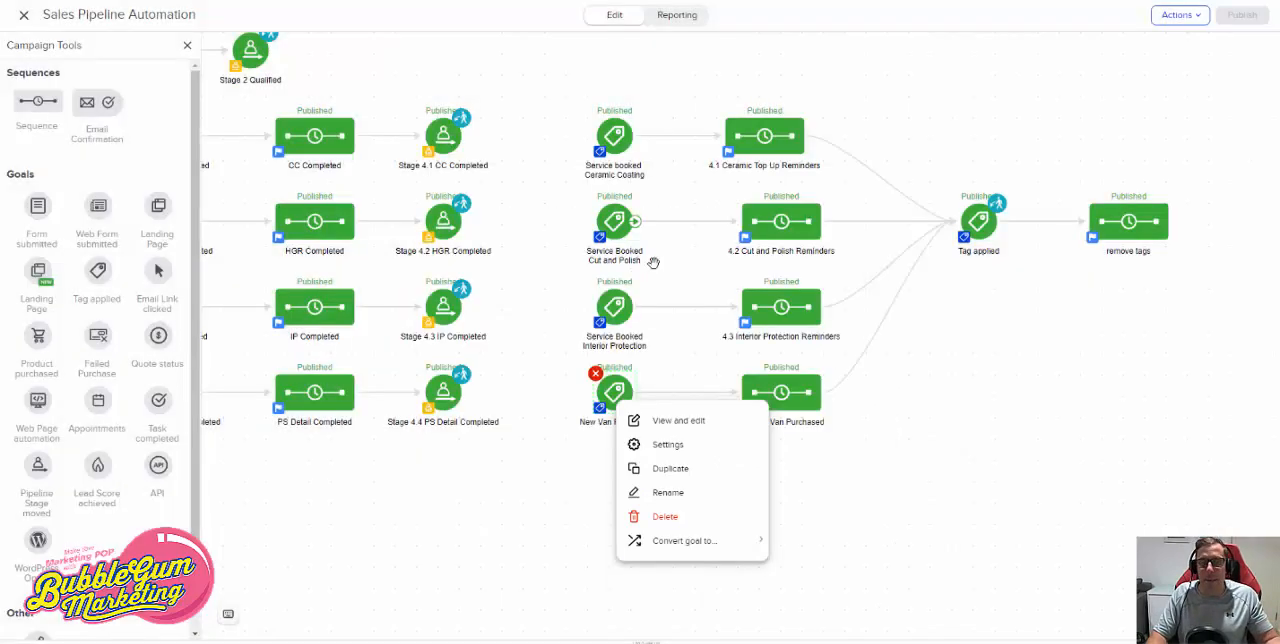
{"action": "left_click", "coordinate": [1106, 458]}
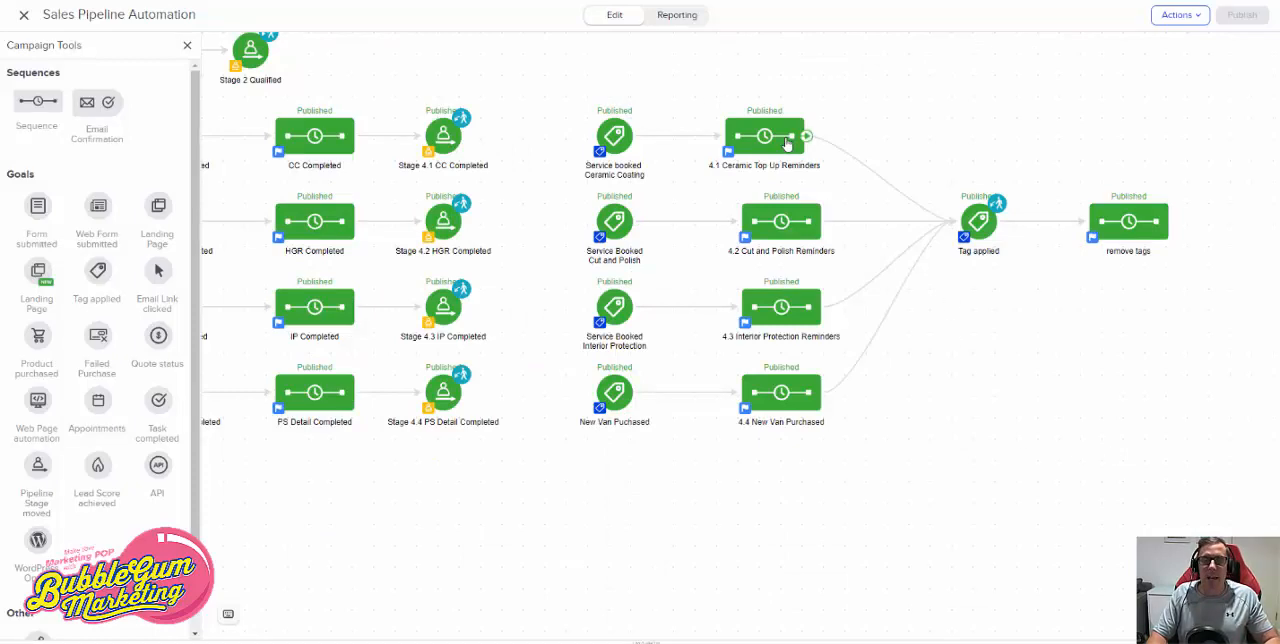
- Add the Service Booked -> Cut and Polish tag to the Tag applied goal that leads into the remove tags sequence, and save it
{"action": "double_click", "coordinate": [986, 231]}
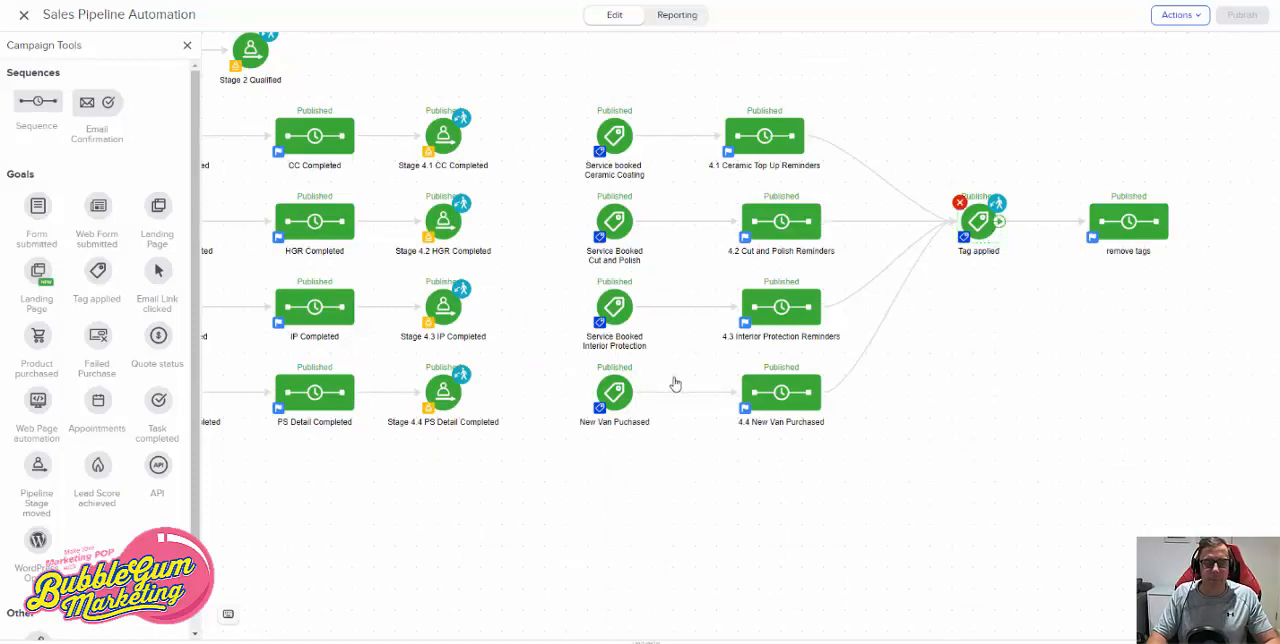
{"action": "left_click", "coordinate": [587, 288]}
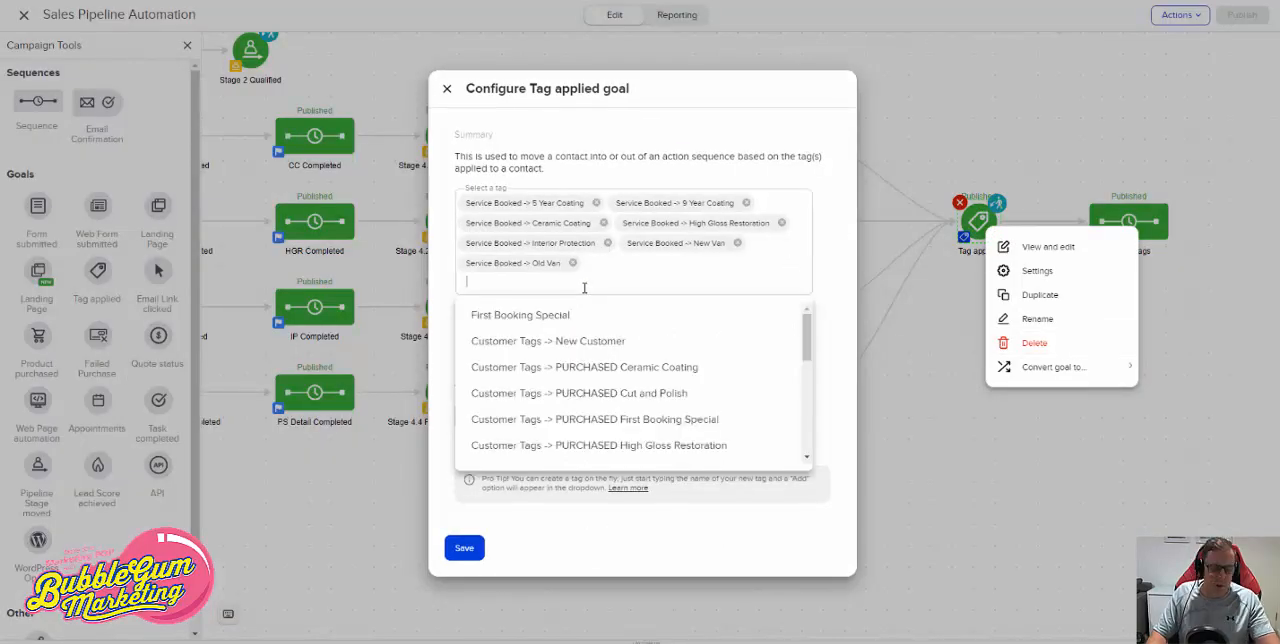
{"action": "type", "text": "ser"}
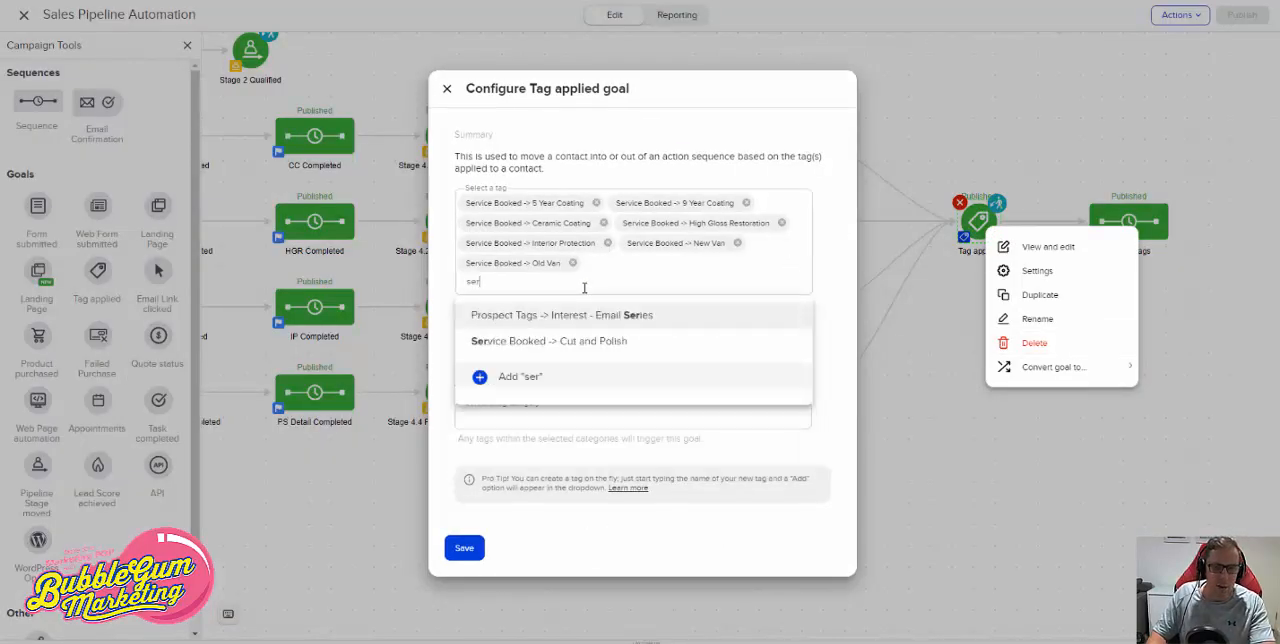
{"action": "left_click", "coordinate": [621, 344]}
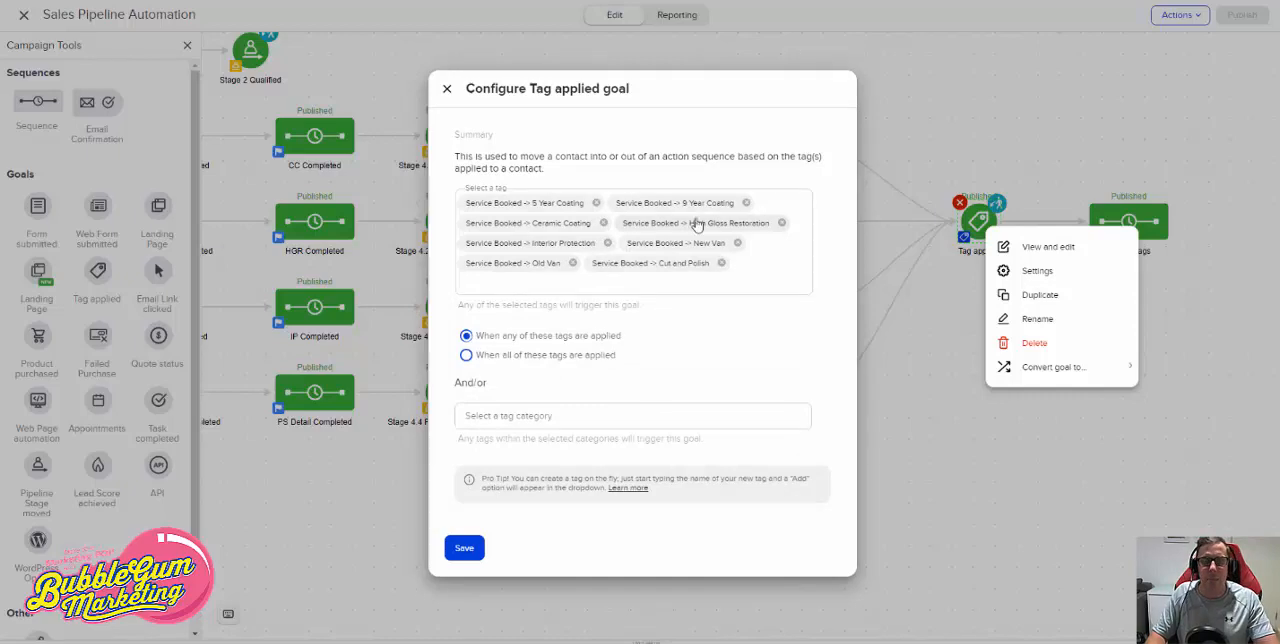
{"action": "left_click", "coordinate": [676, 286]}
{"action": "type", "text": "ser"}
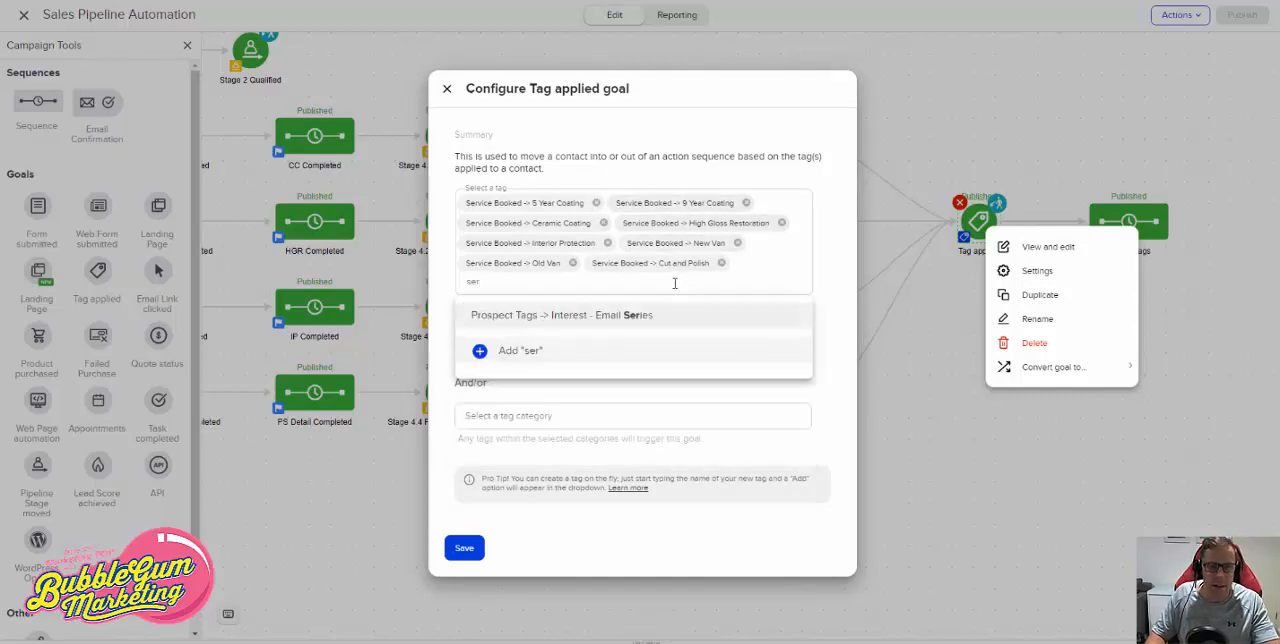
{"action": "left_click_drag", "start_coordinate": [484, 281], "coordinate": [463, 282]}
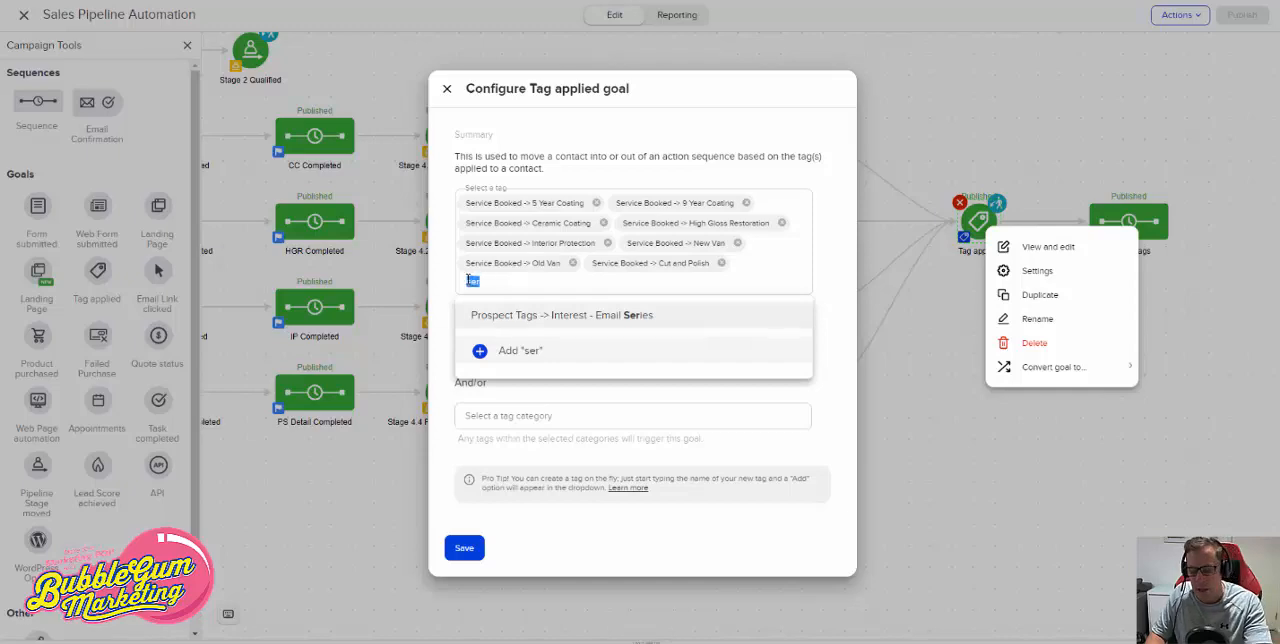
{"action": "key", "text": "BackSpace"}
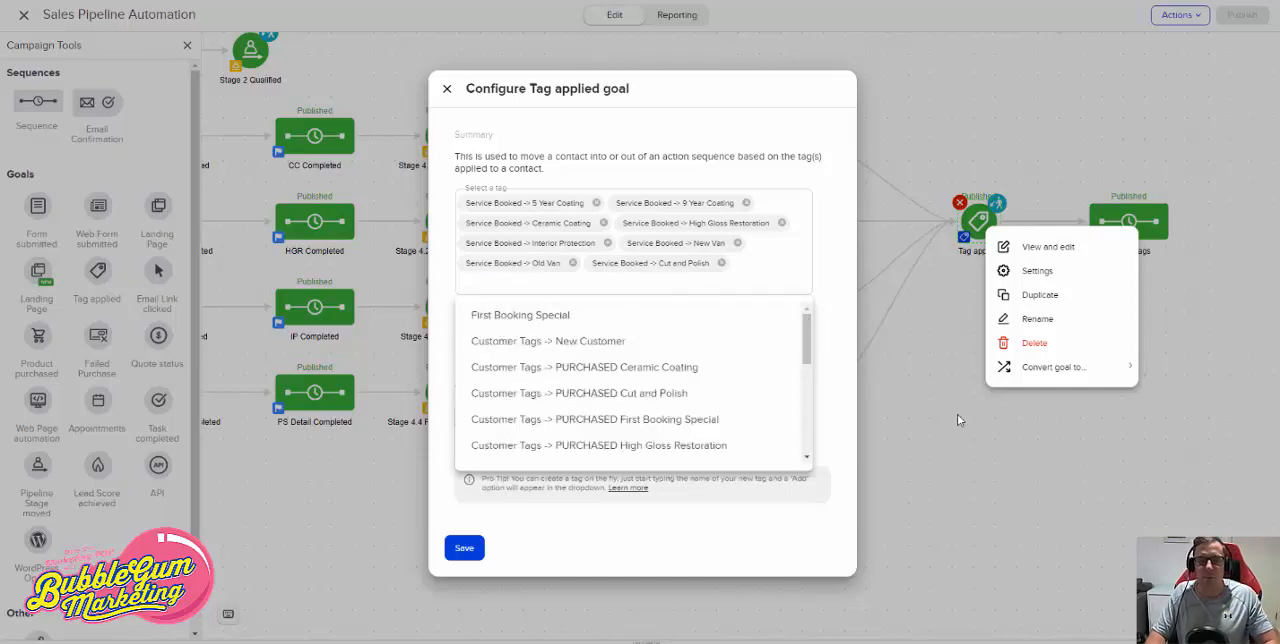
{"action": "left_click", "coordinate": [470, 550]}
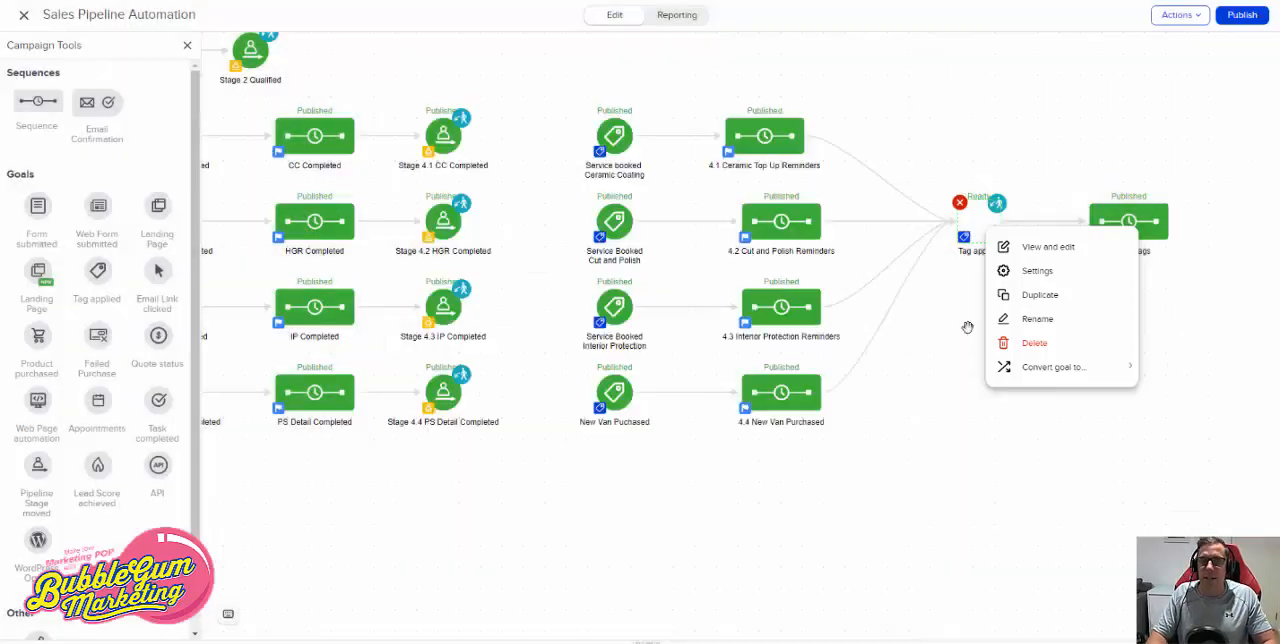
{"action": "left_click", "coordinate": [1210, 344]}
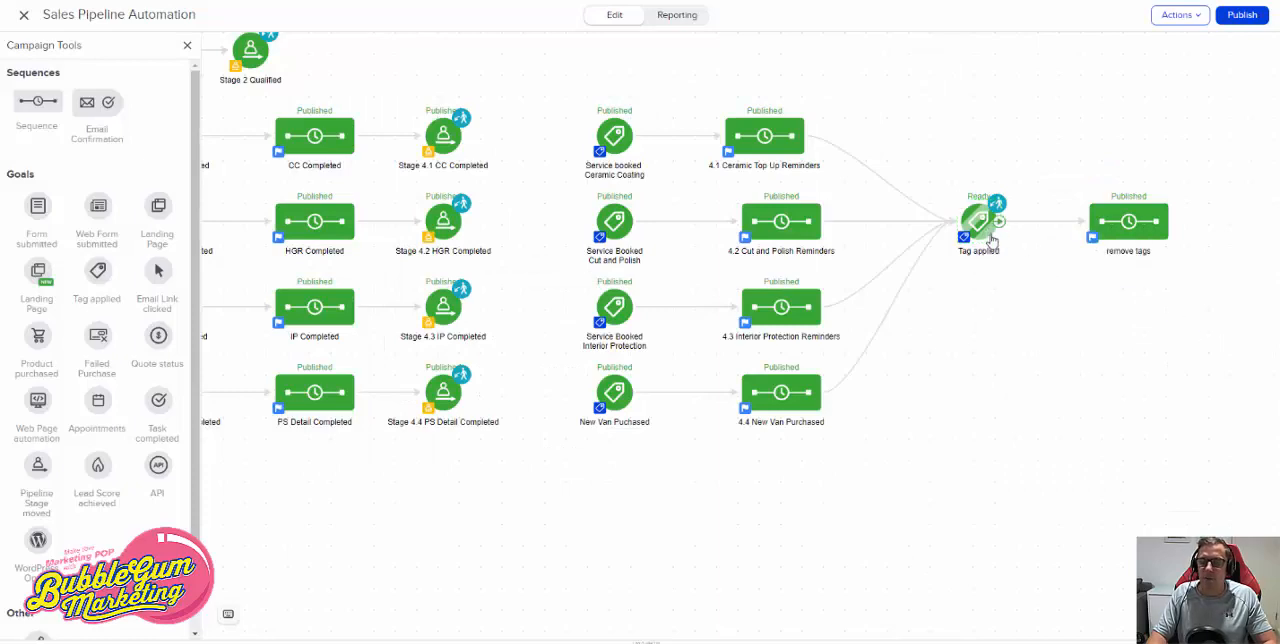
- Add Service Booked -> Cut and Polish to the tags removed in the remove tags sequence, save, and return to the campaign
{"action": "left_click", "coordinate": [1127, 224]}
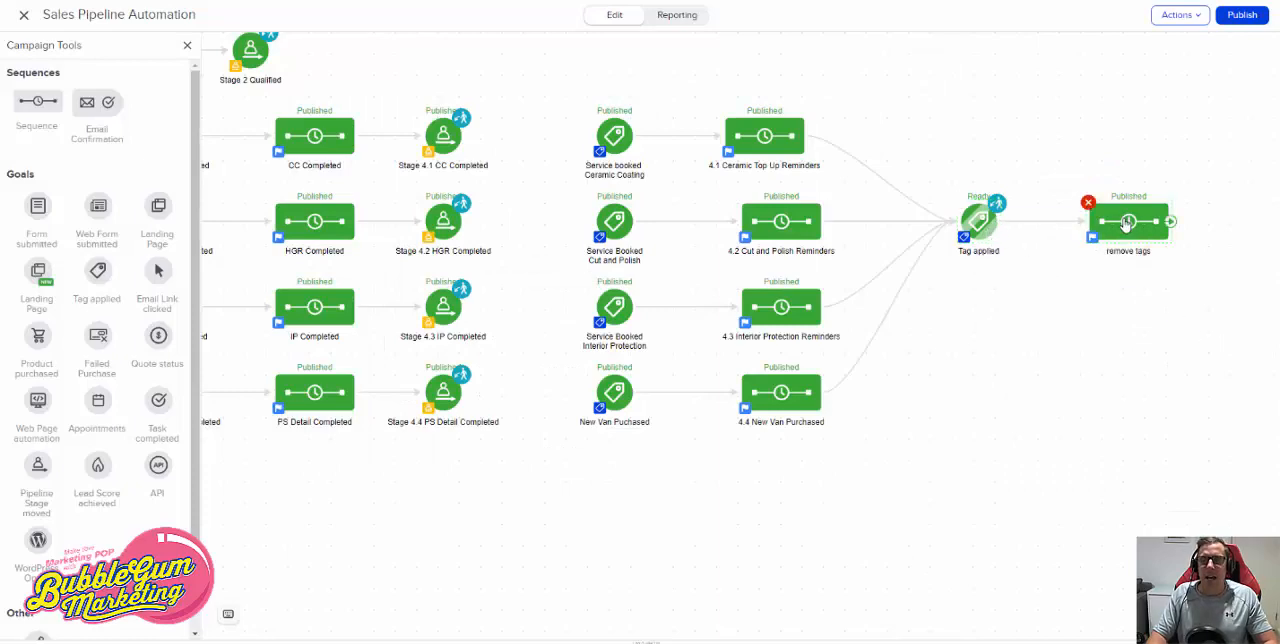
{"action": "double_click", "coordinate": [1112, 228]}
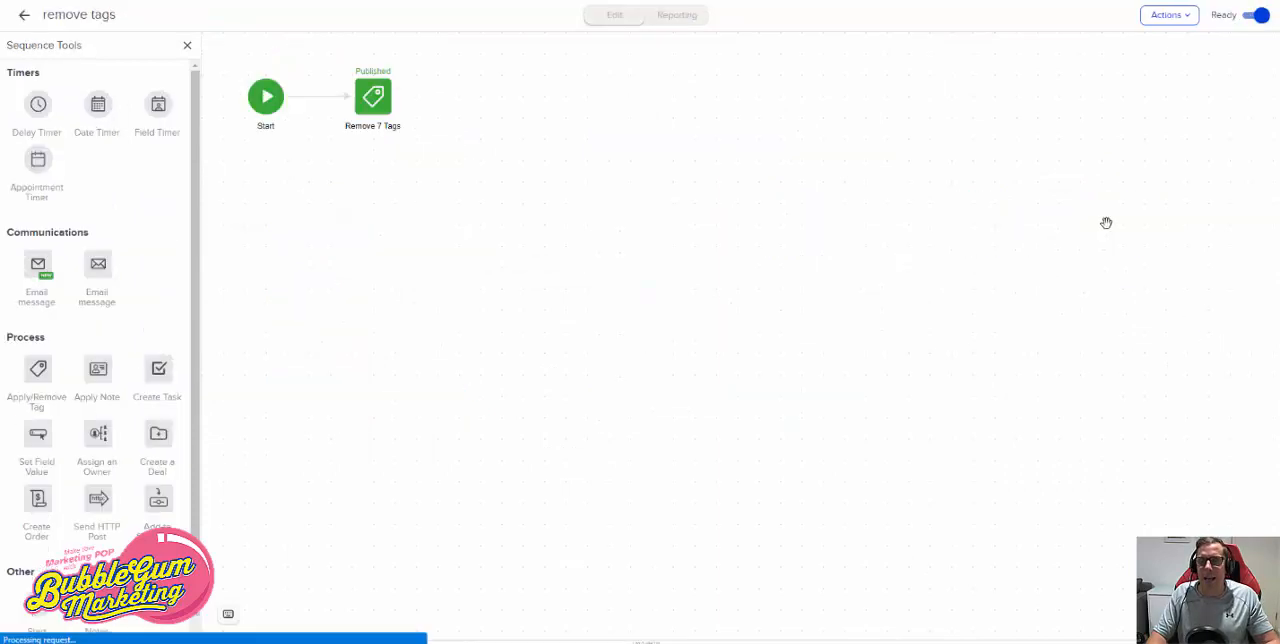
{"action": "left_click", "coordinate": [367, 110]}
{"action": "double_click", "coordinate": [367, 110]}
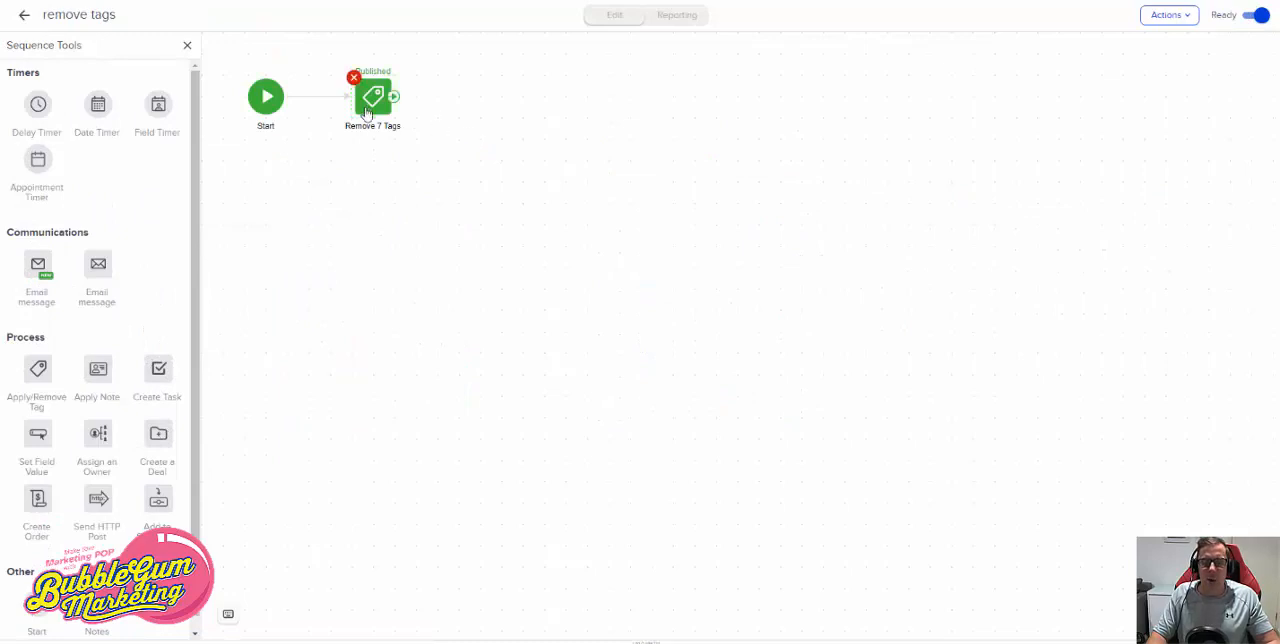
{"action": "left_click", "coordinate": [672, 390]}
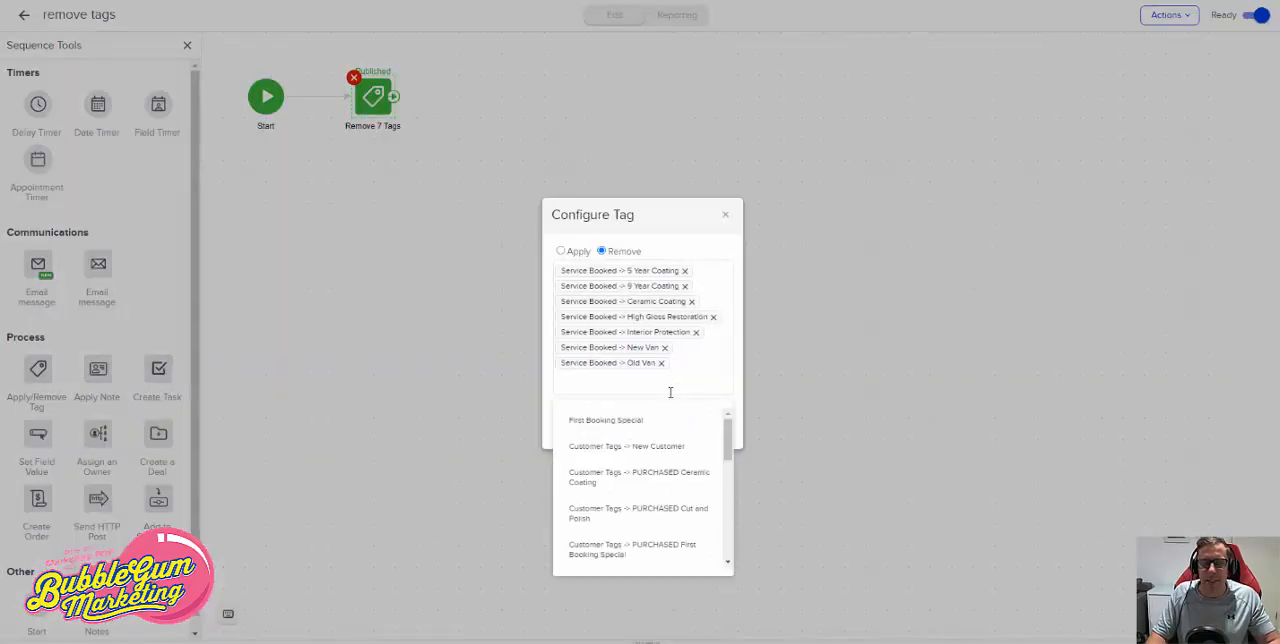
{"action": "type", "text": "er"}
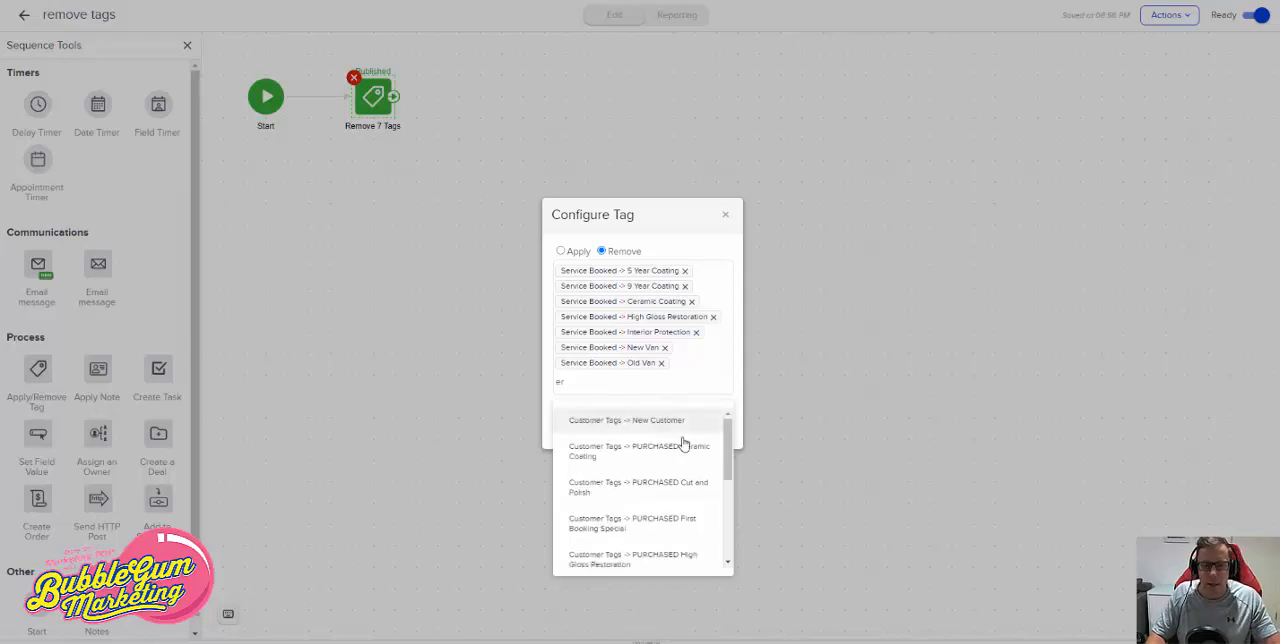
{"action": "key", "text": "BackSpace"}
{"action": "key", "text": "BackSpace"}
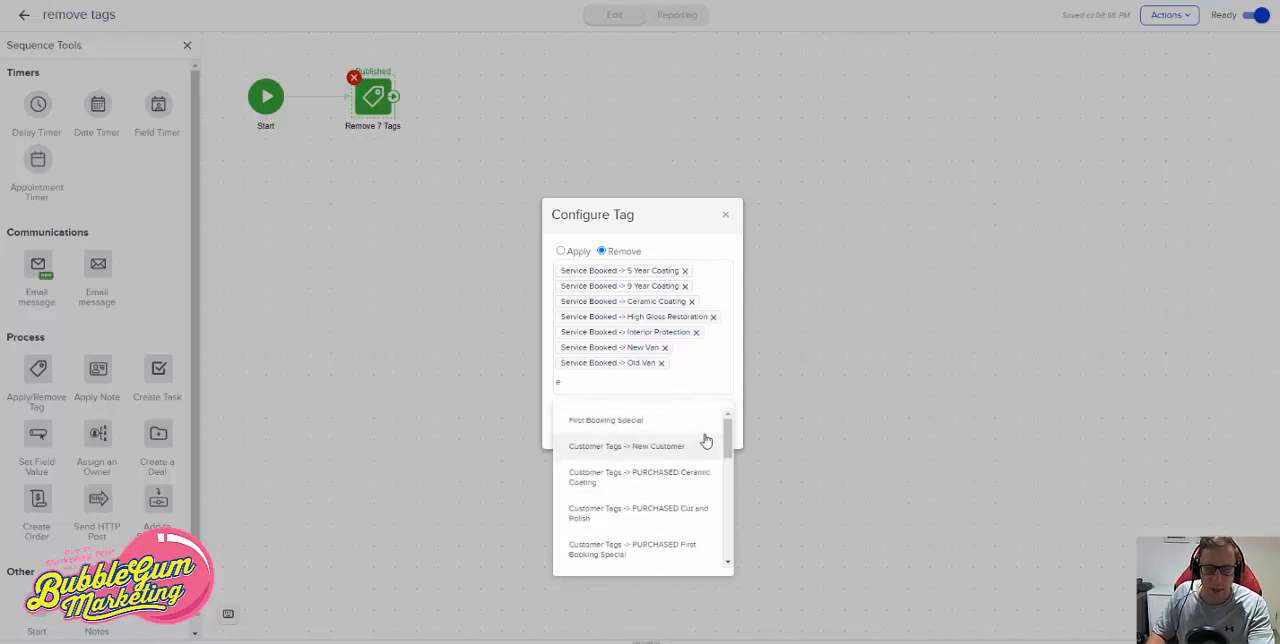
{"action": "type", "text": "ser"}
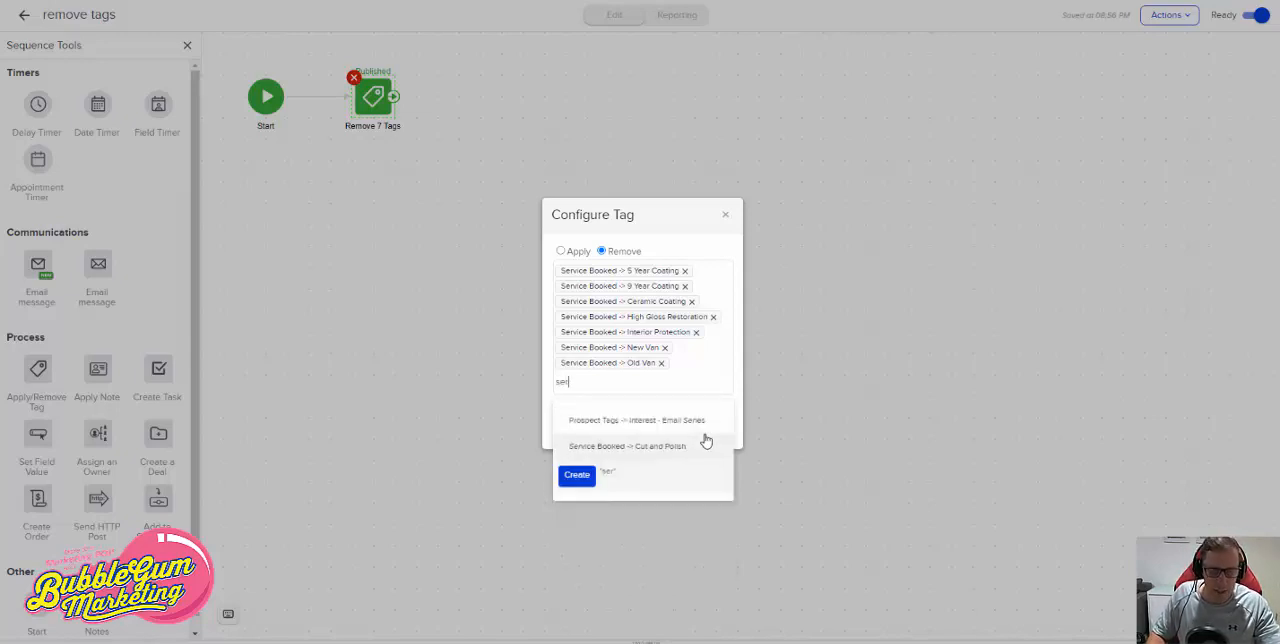
{"action": "left_click", "coordinate": [690, 445]}
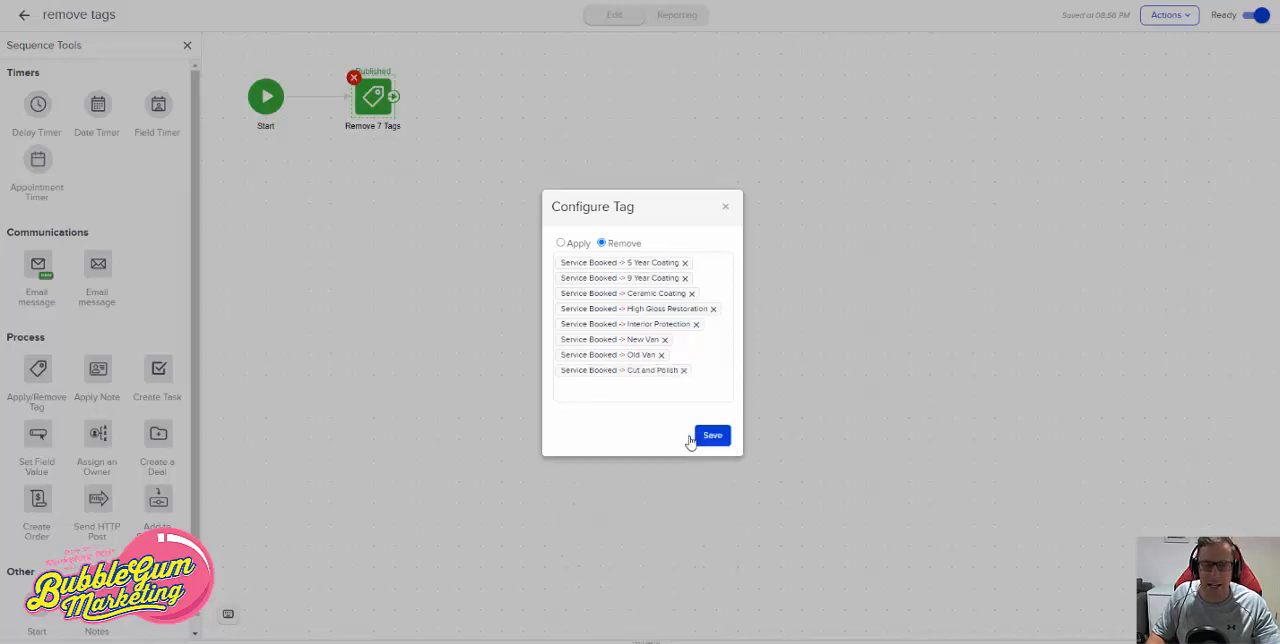
{"action": "left_click", "coordinate": [716, 438]}
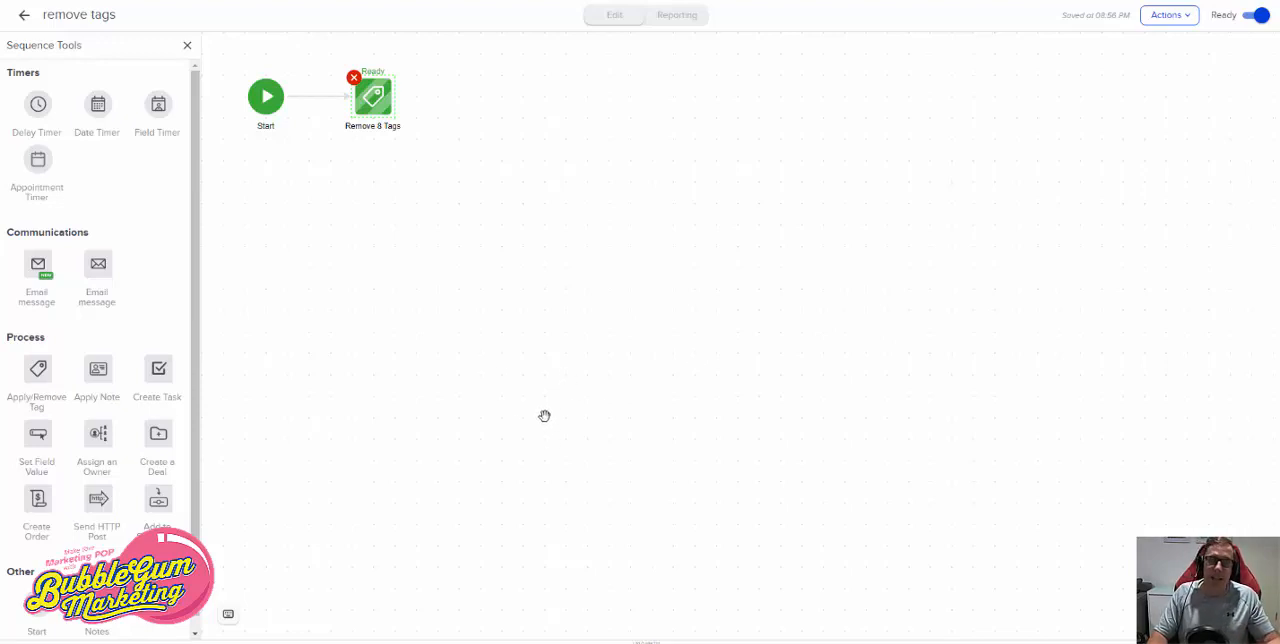
{"action": "left_click", "coordinate": [25, 18]}
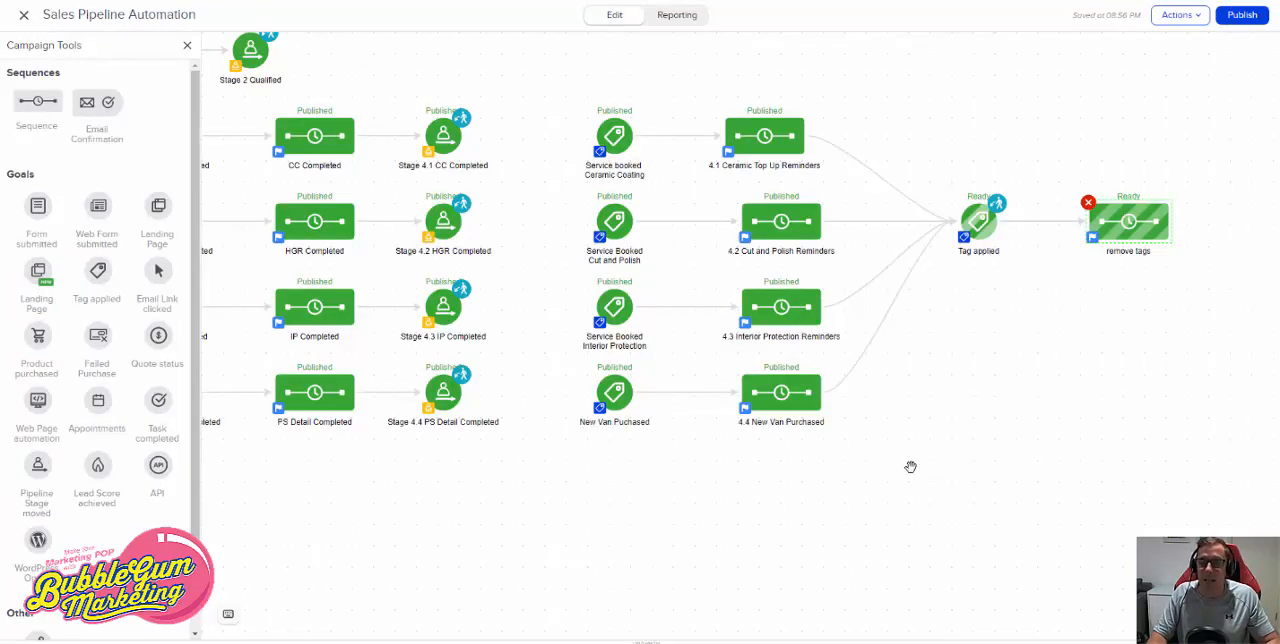
{"action": "left_click_drag", "start_coordinate": [917, 480], "coordinate": [929, 500]}
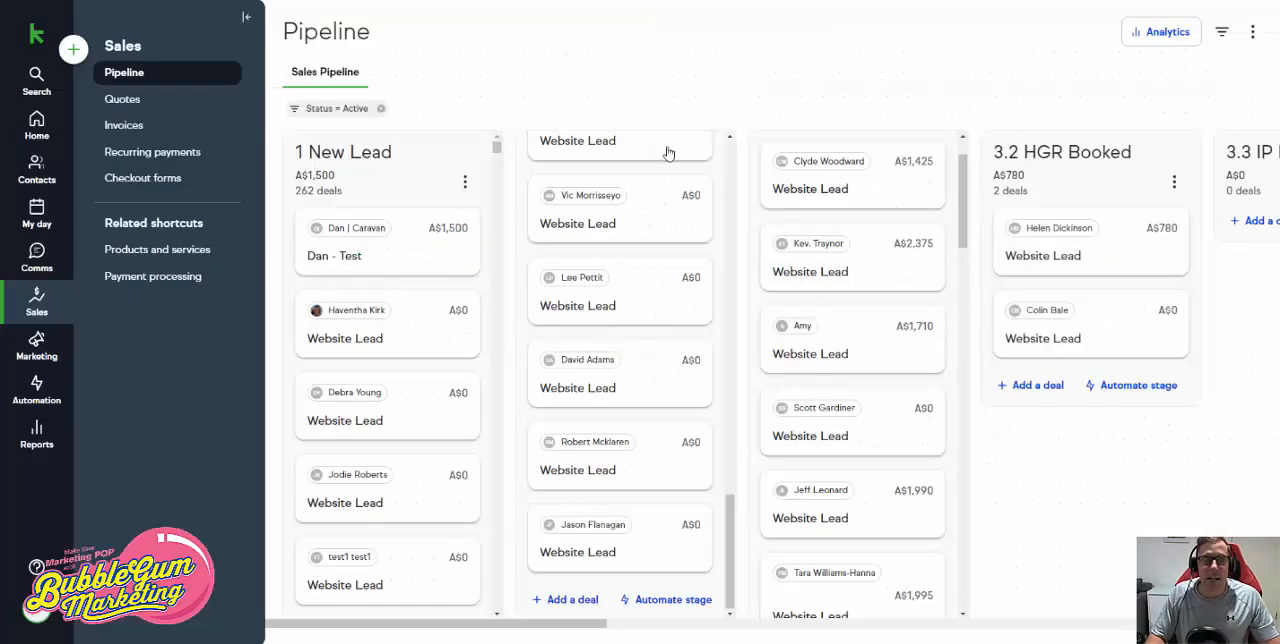
- Start a deal in the 2 Qualified stage and save a new contact for it with a test first name and work email
{"action": "left_click", "coordinate": [572, 600]}
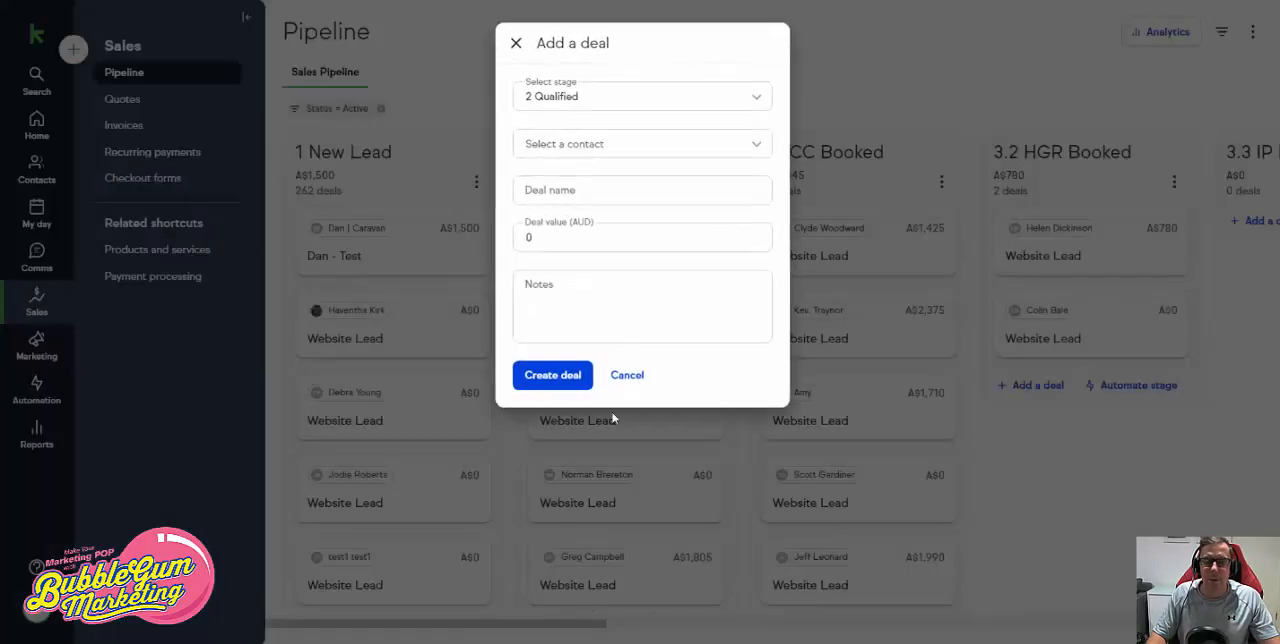
{"action": "left_click", "coordinate": [600, 147]}
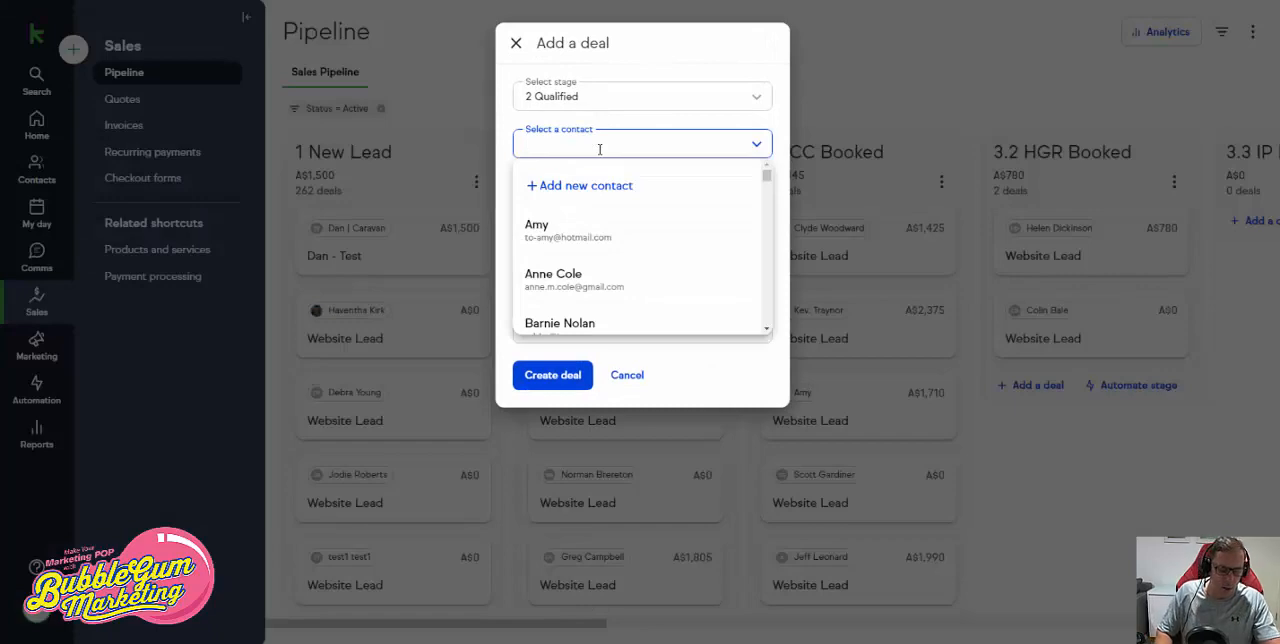
{"action": "type", "text": "cam"}
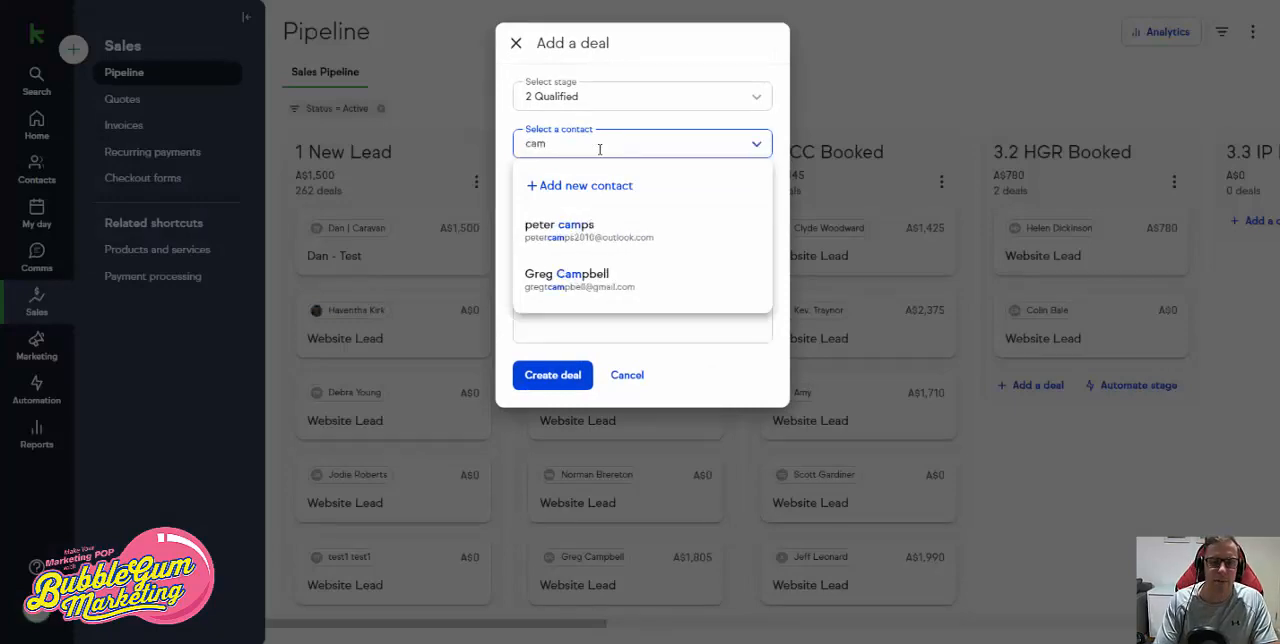
{"action": "type", "text": "rob"}
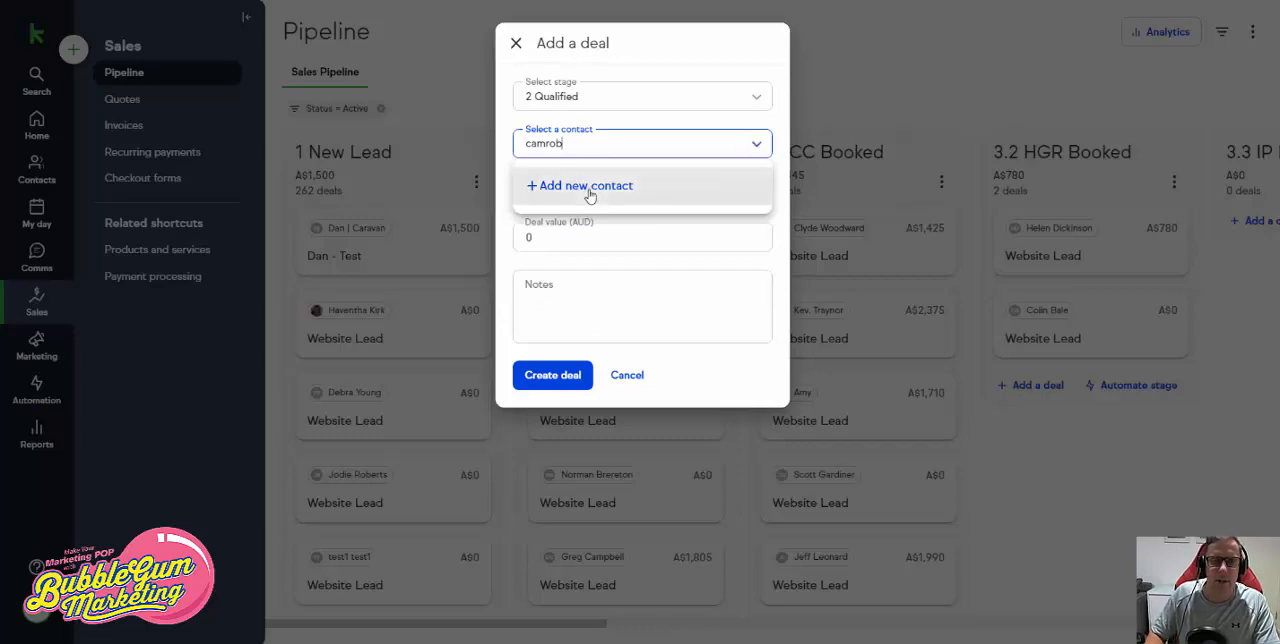
{"action": "left_click", "coordinate": [588, 189]}
{"action": "type", "text": "CamTEST"}
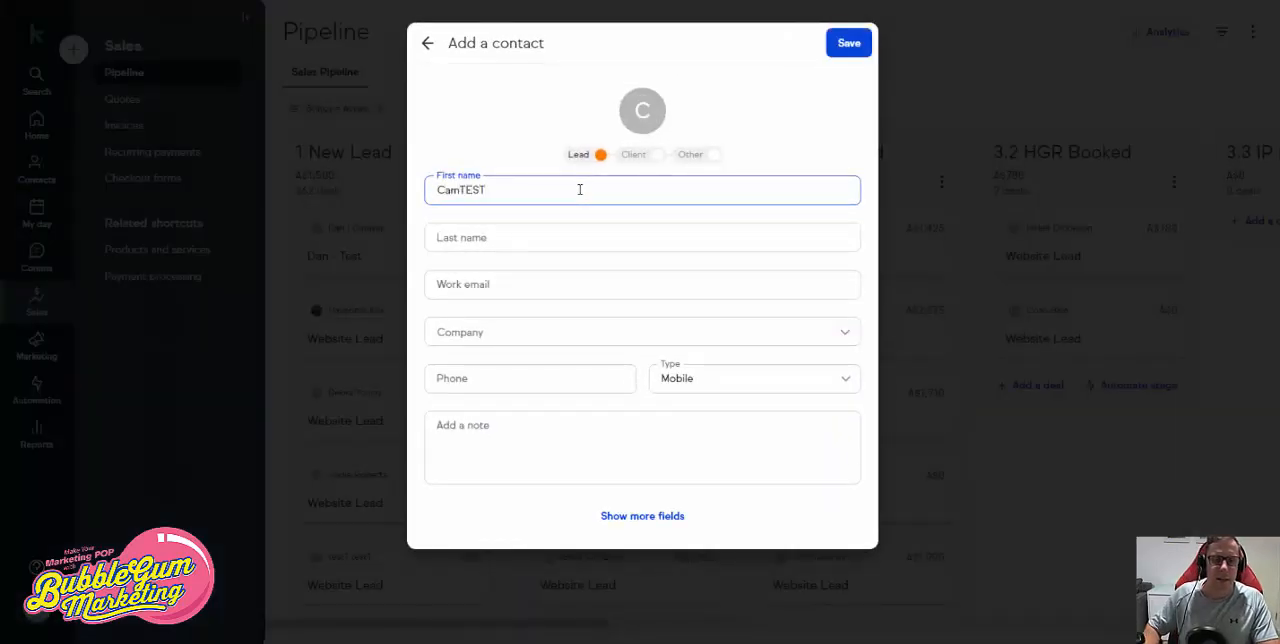
{"action": "left_click", "coordinate": [526, 283]}
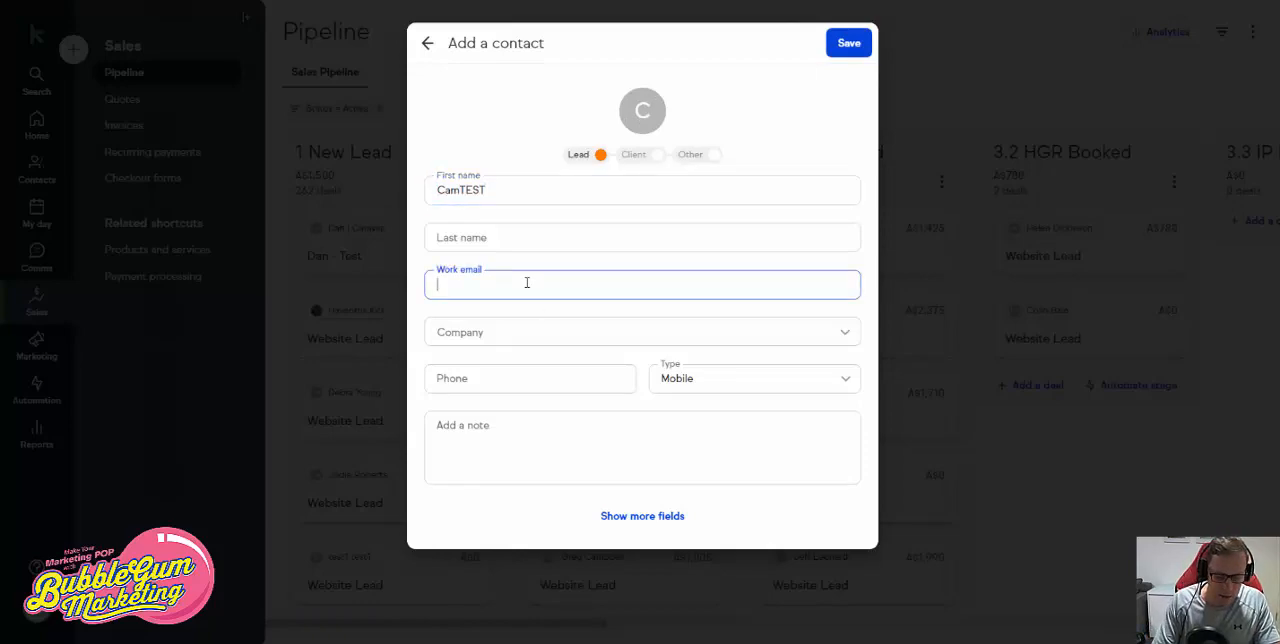
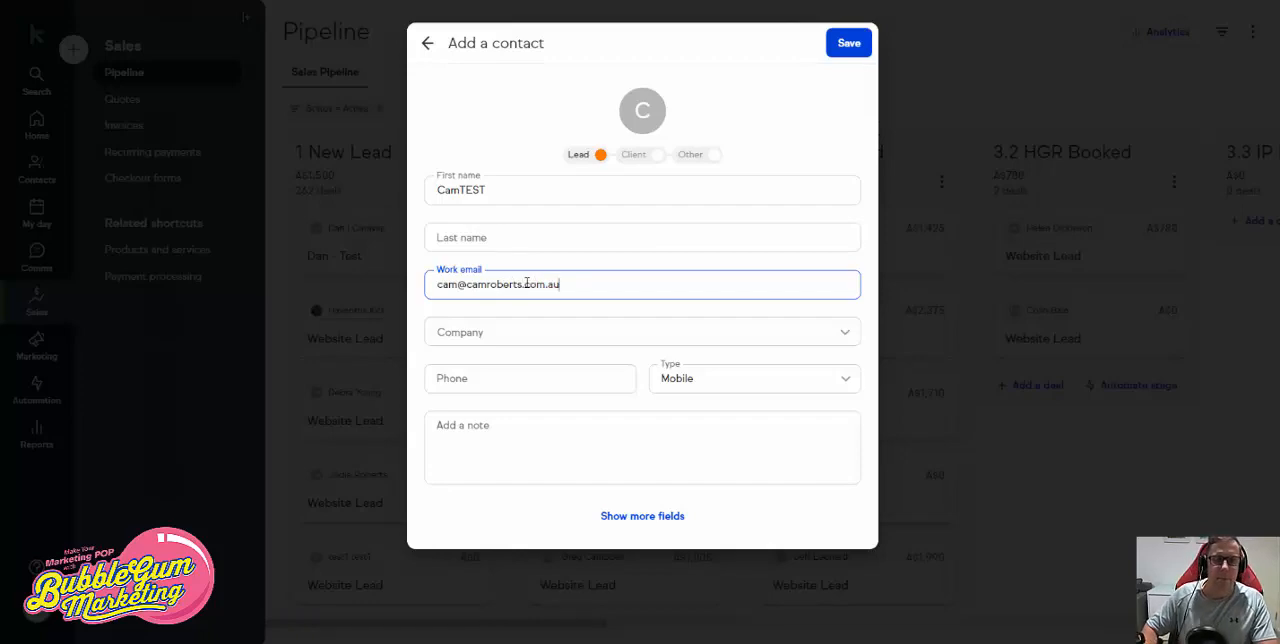
{"action": "left_click", "coordinate": [840, 45]}
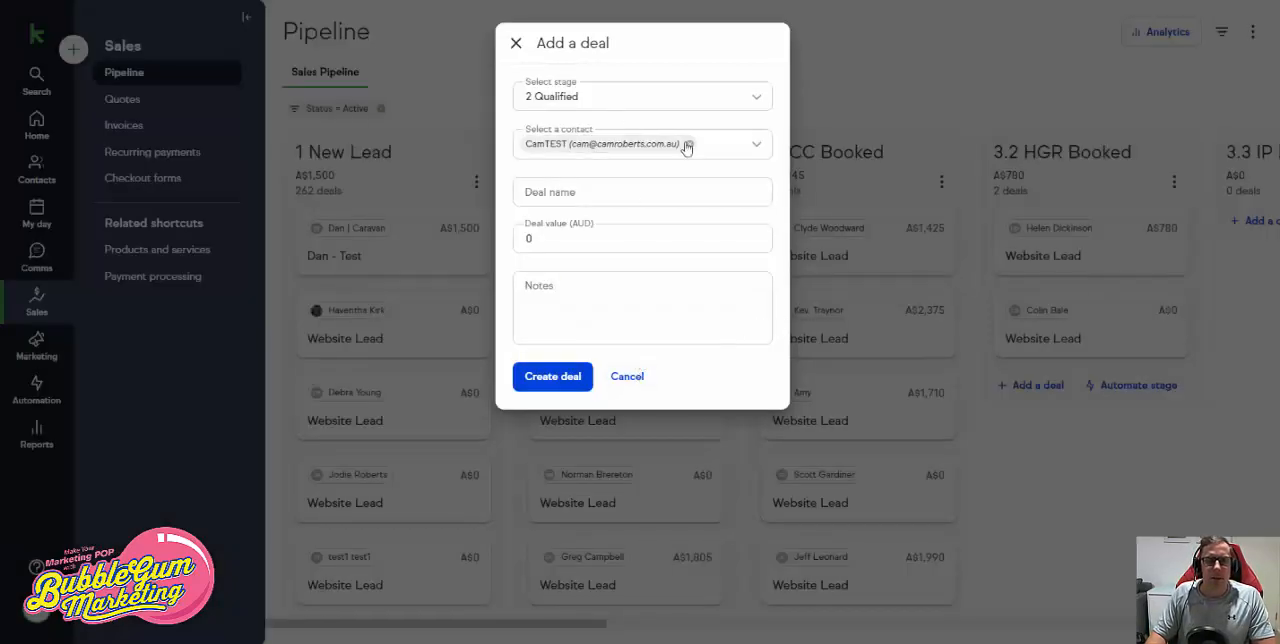
- Name the deal New TEST, set its value to 1000 AUD, and create it
{"action": "left_click", "coordinate": [605, 189]}
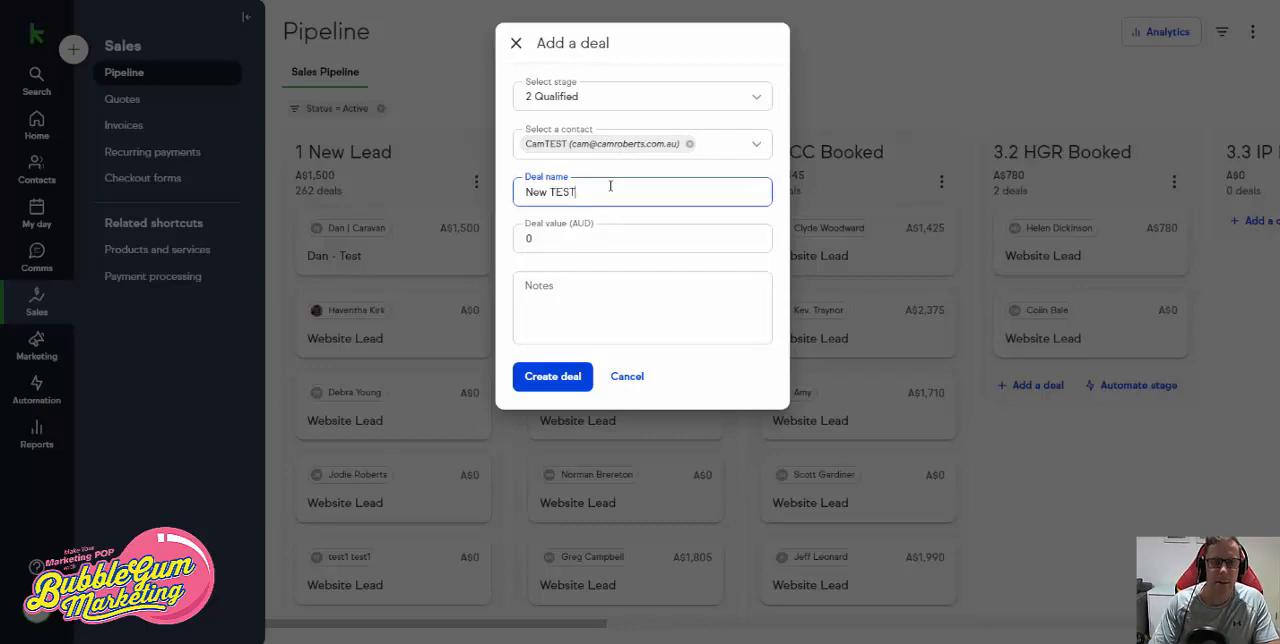
{"action": "key", "text": "Tab"}
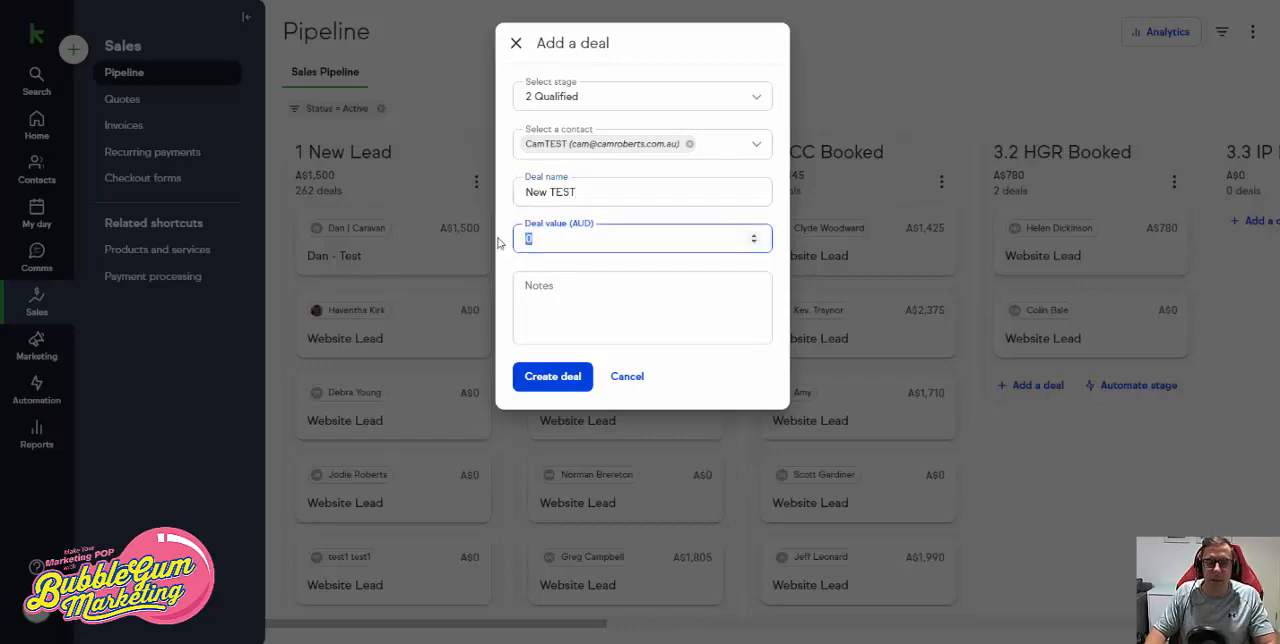
{"action": "type", "text": "1000"}
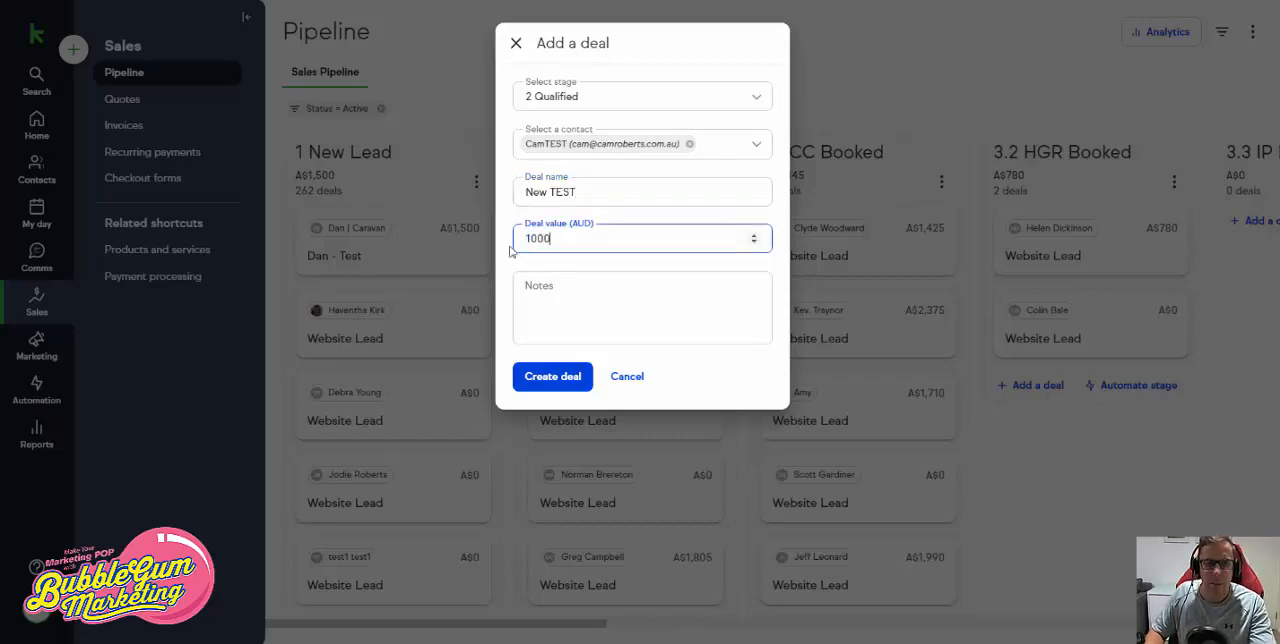
{"action": "left_click", "coordinate": [555, 380]}
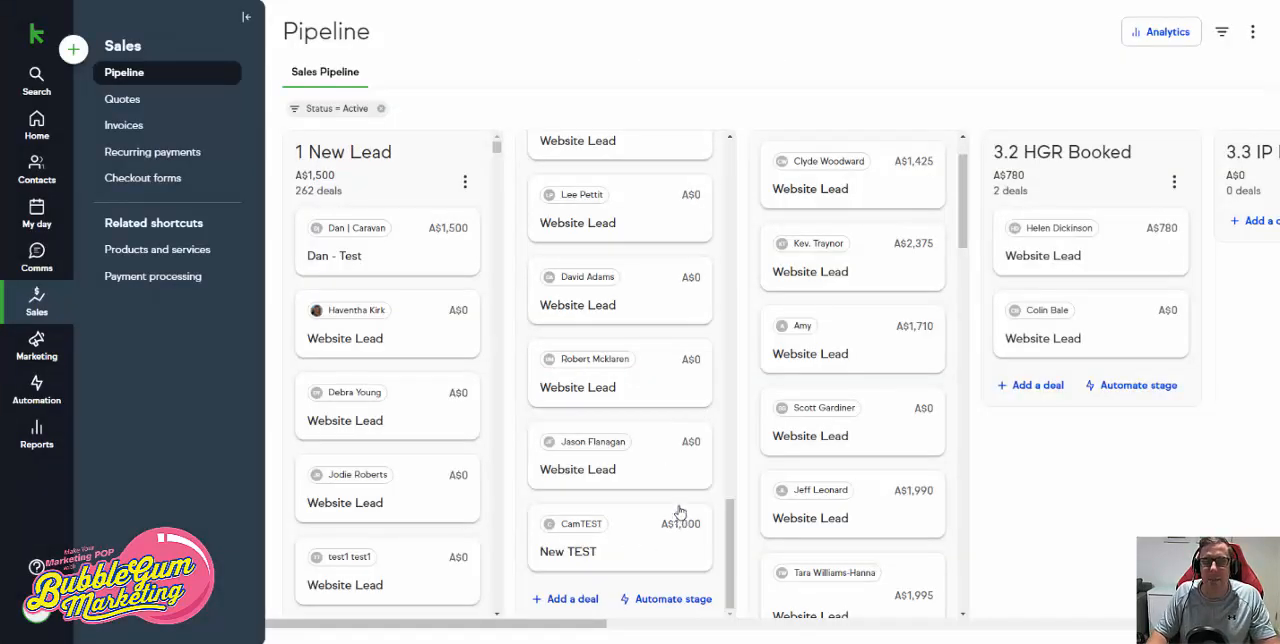
- Look over the pipeline's stages, and move the New TEST deal from 2 Qualified to 3.2 HGR Booked
{"action": "scroll", "coordinate": [651, 329], "scroll_direction": "up", "scroll_amount": 15}
{"action": "scroll", "coordinate": [820, 266], "scroll_direction": "up", "scroll_amount": 2}
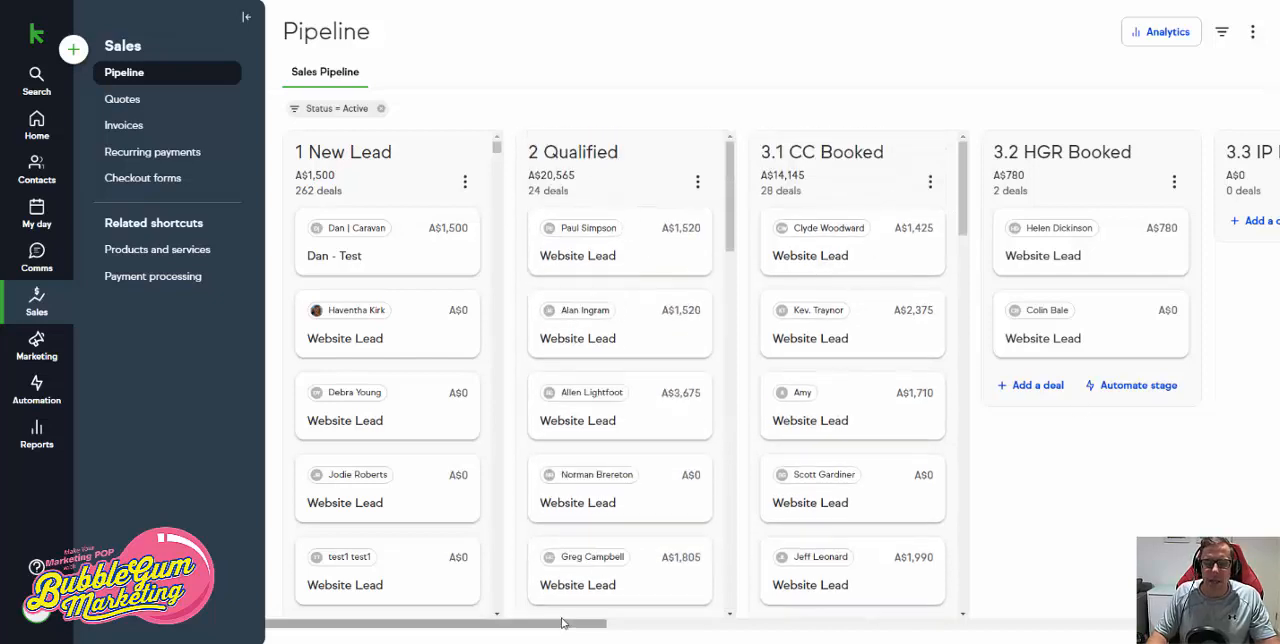
{"action": "left_click_drag", "start_coordinate": [574, 626], "coordinate": [710, 620]}
{"action": "left_click_drag", "start_coordinate": [765, 618], "coordinate": [1091, 617]}
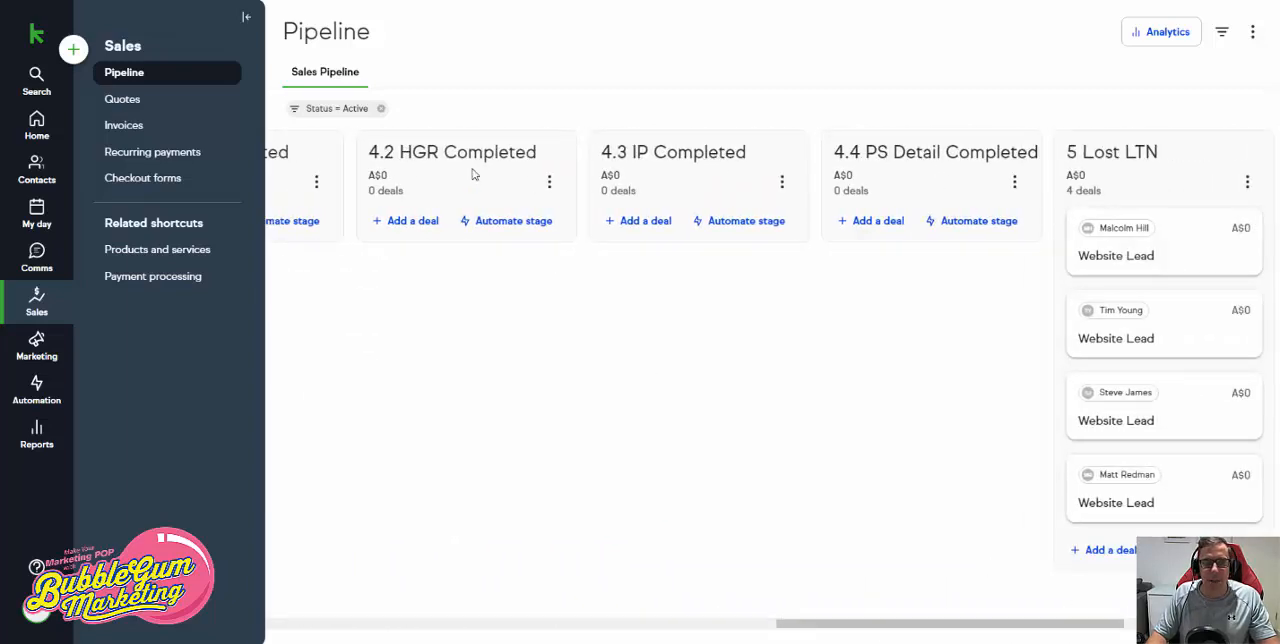
{"action": "left_click_drag", "start_coordinate": [935, 624], "coordinate": [406, 600]}
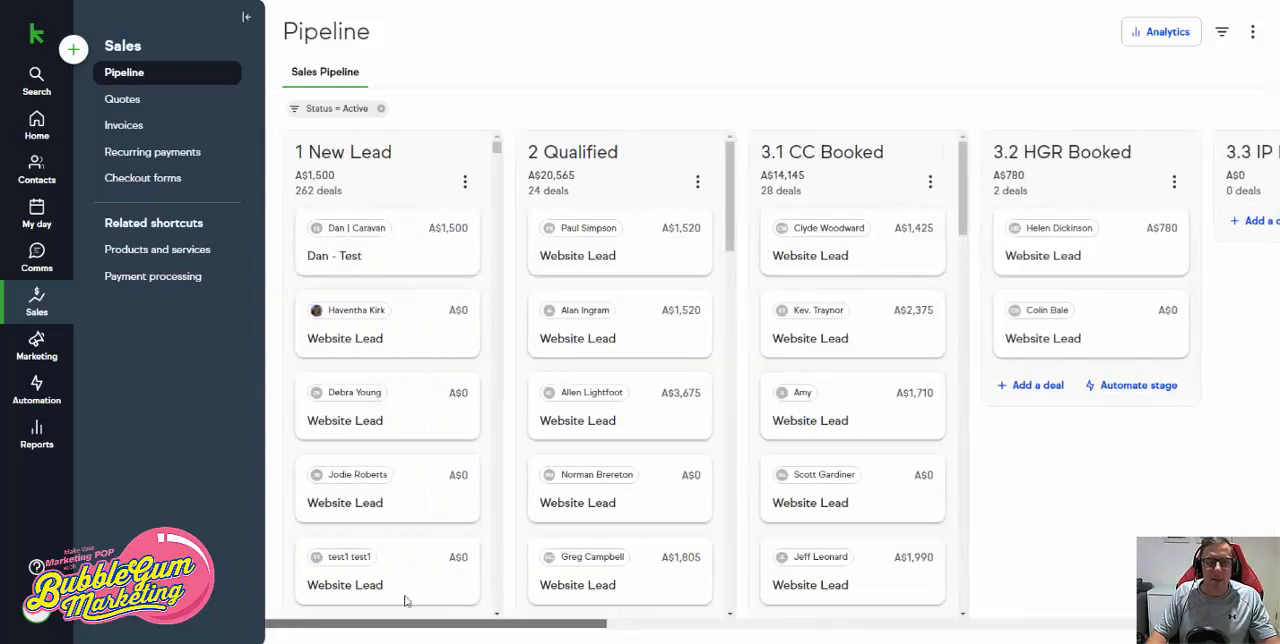
{"action": "scroll", "coordinate": [617, 514], "scroll_direction": "down", "scroll_amount": 15}
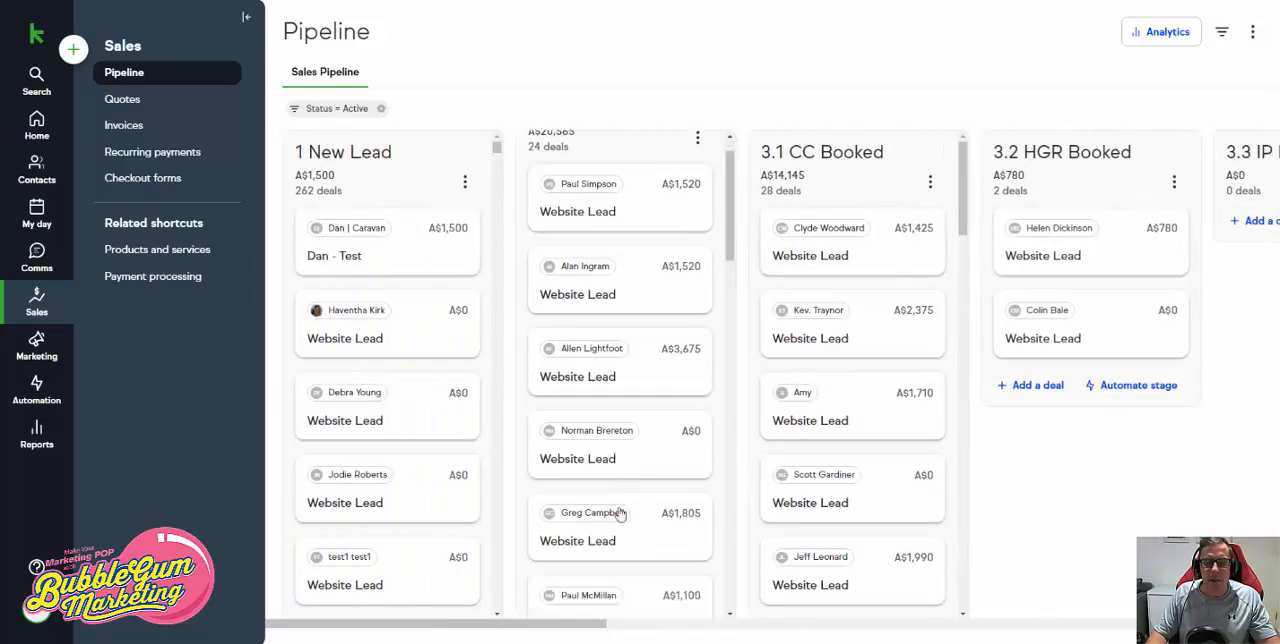
{"action": "left_click_drag", "start_coordinate": [645, 548], "coordinate": [852, 402]}
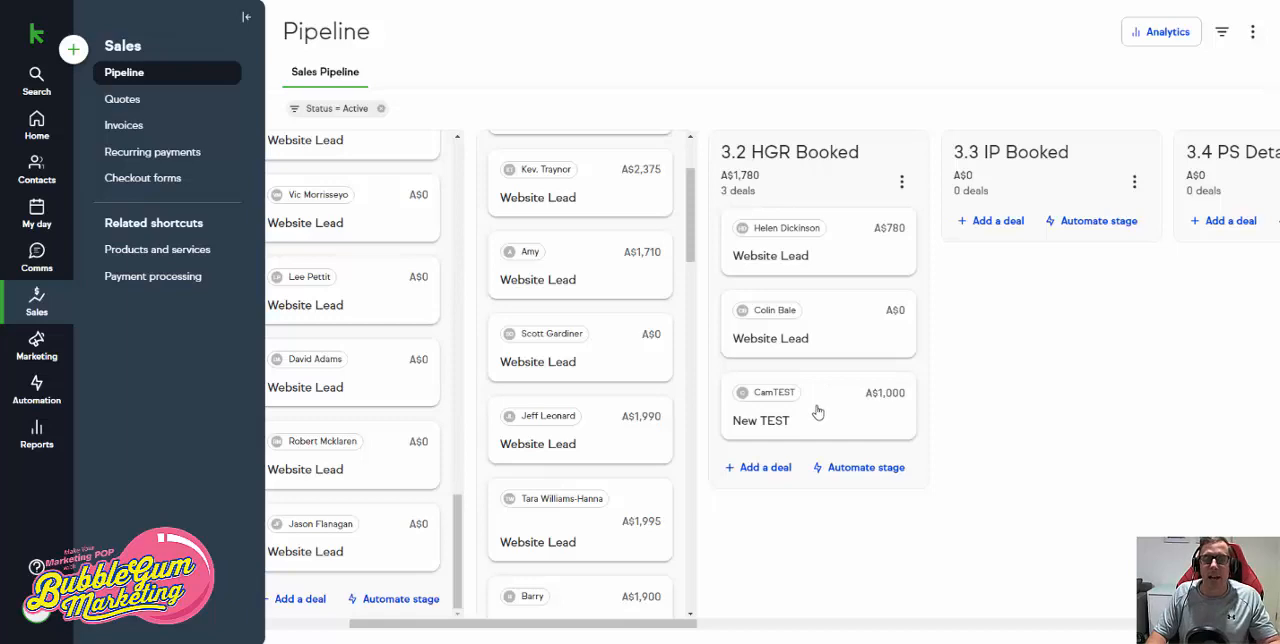
- Open the contact record of the New TEST deal's primary contact from the deal details
{"action": "left_click", "coordinate": [817, 412]}
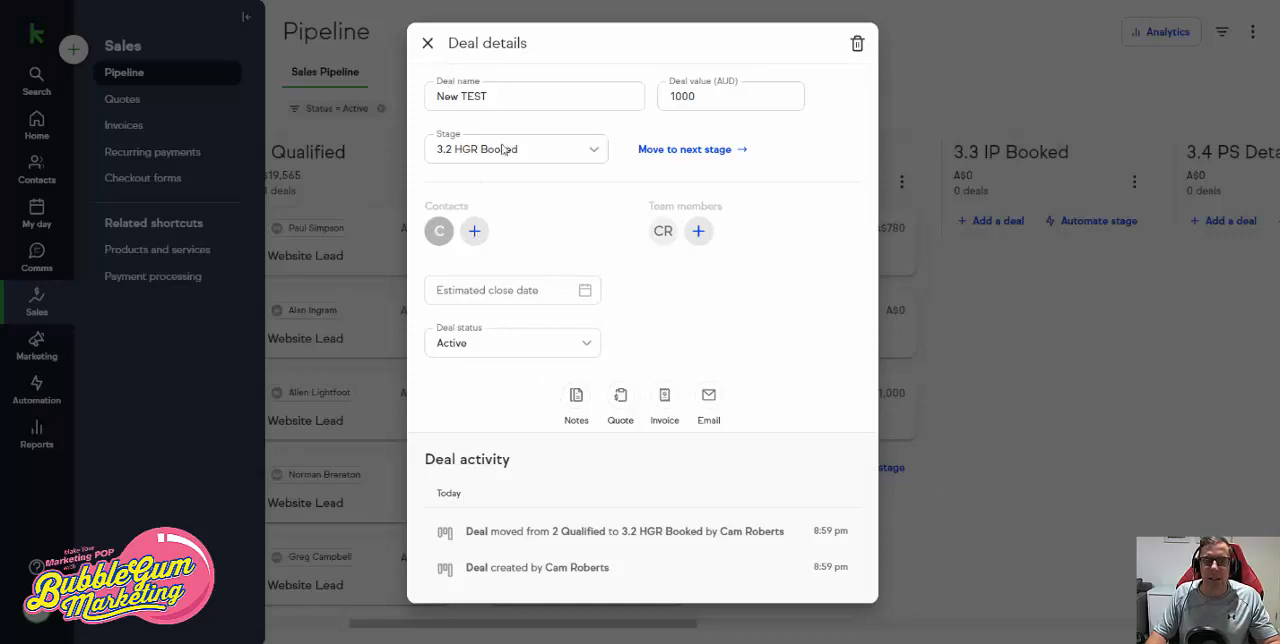
{"action": "left_click", "coordinate": [436, 231]}
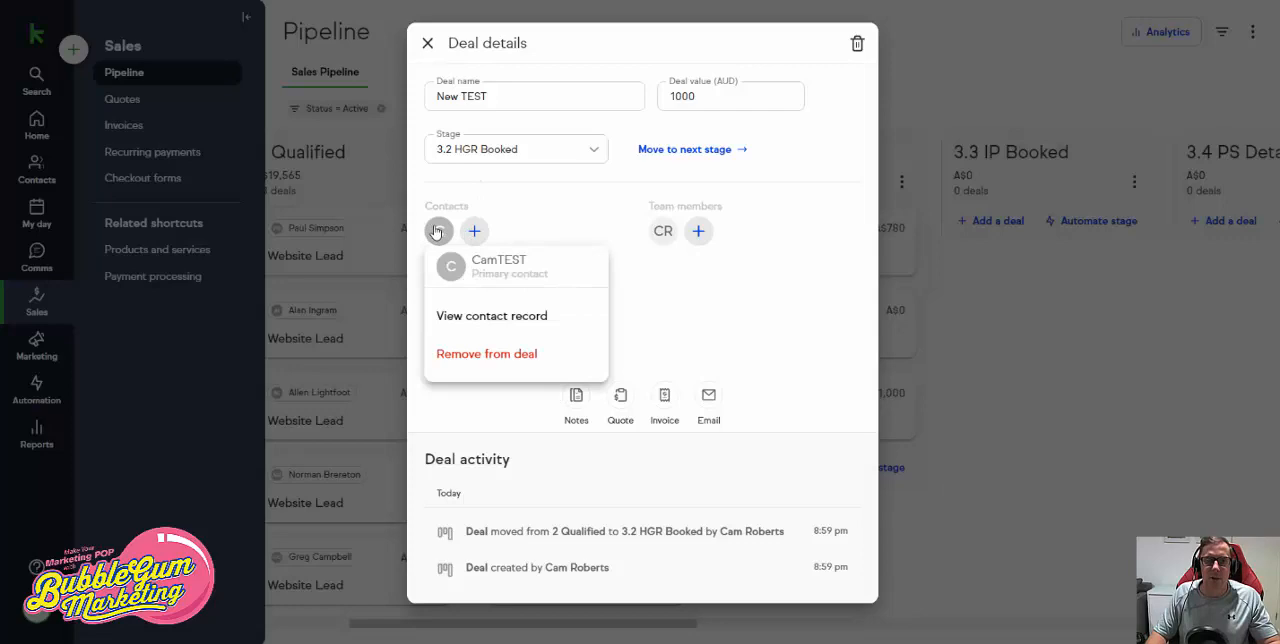
{"action": "left_click", "coordinate": [488, 316]}
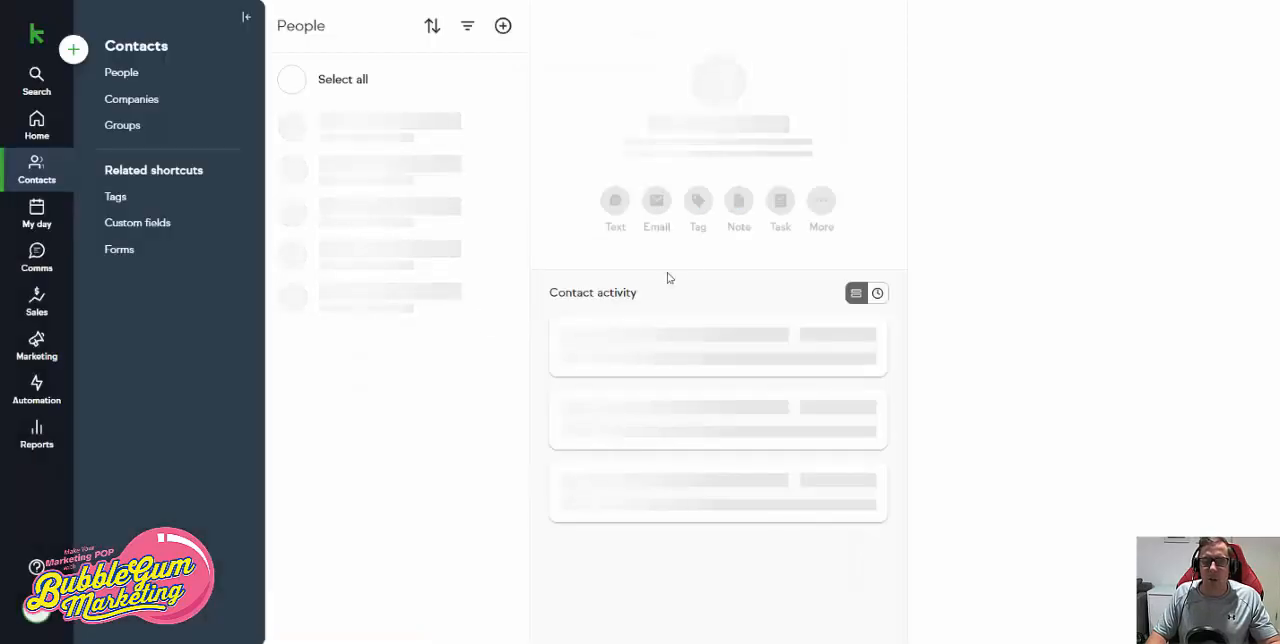
- Add the existing tag Service Booked -> High Gloss Restoration to the test contact
{"action": "left_click", "coordinate": [697, 195]}
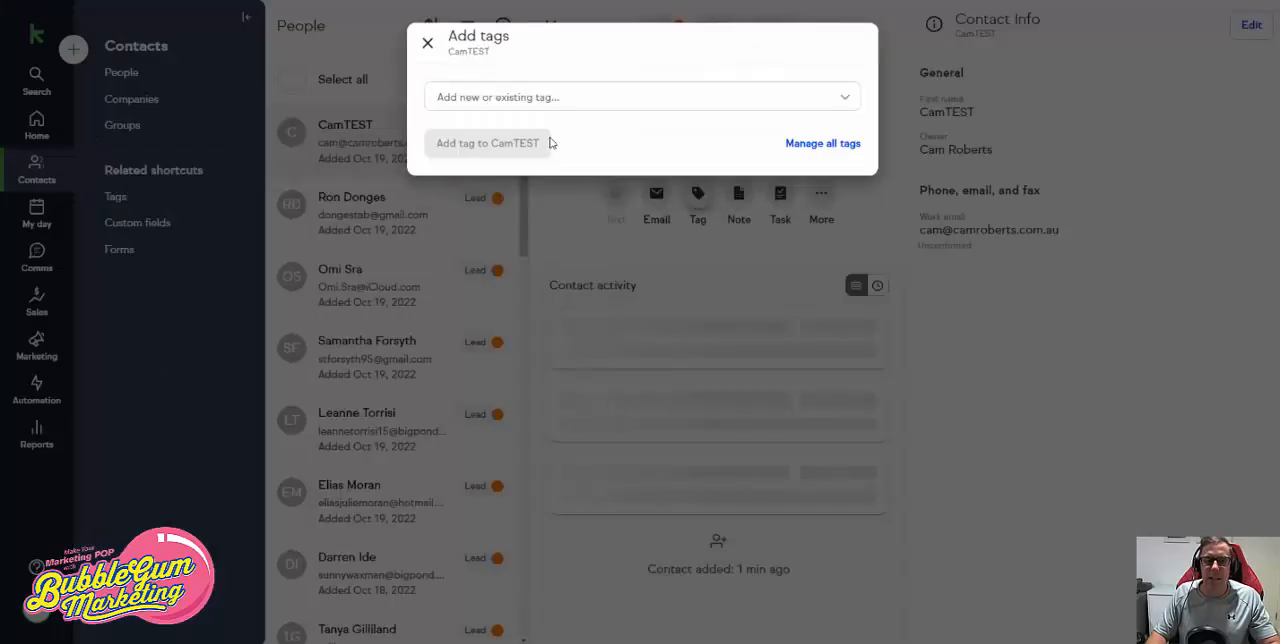
{"action": "left_click", "coordinate": [516, 96]}
{"action": "type", "text": "ser"}
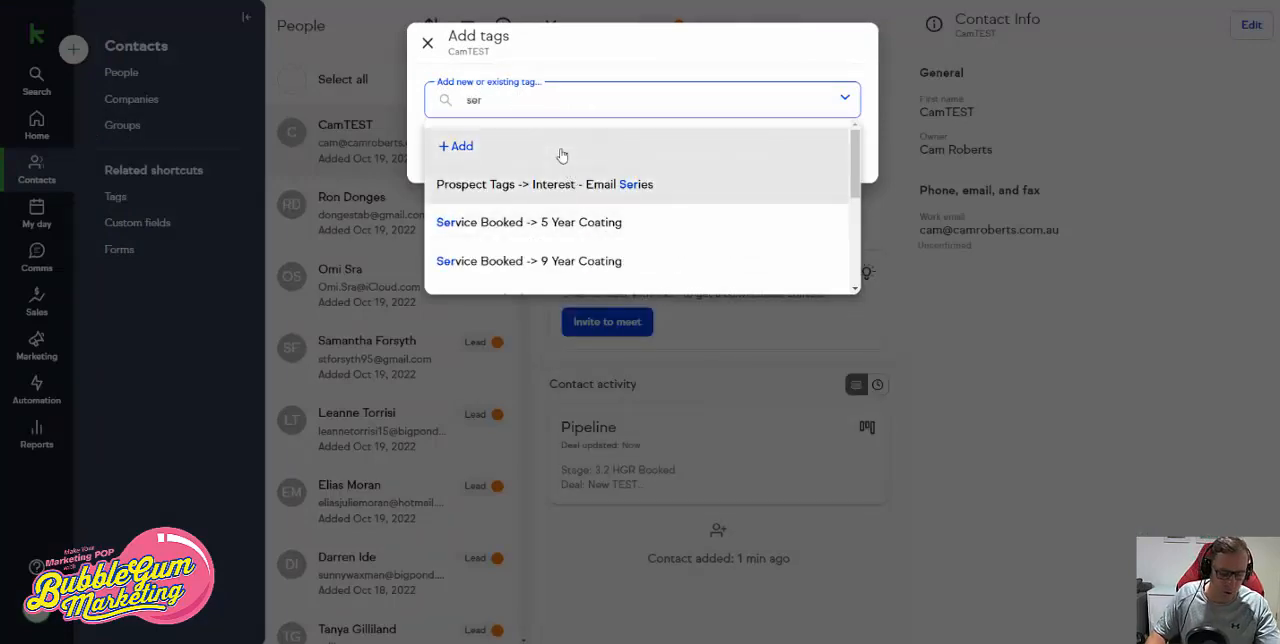
{"action": "type", "text": "vi"}
{"action": "scroll", "coordinate": [620, 200], "scroll_direction": "down", "scroll_amount": 3}
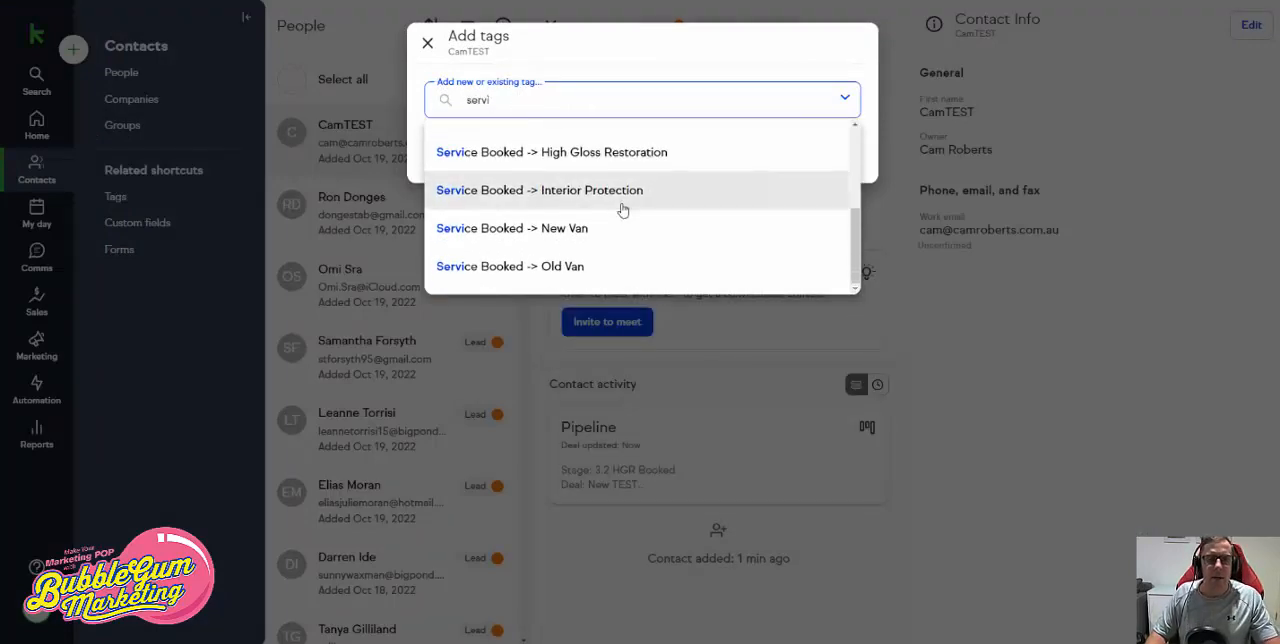
{"action": "left_click", "coordinate": [614, 153]}
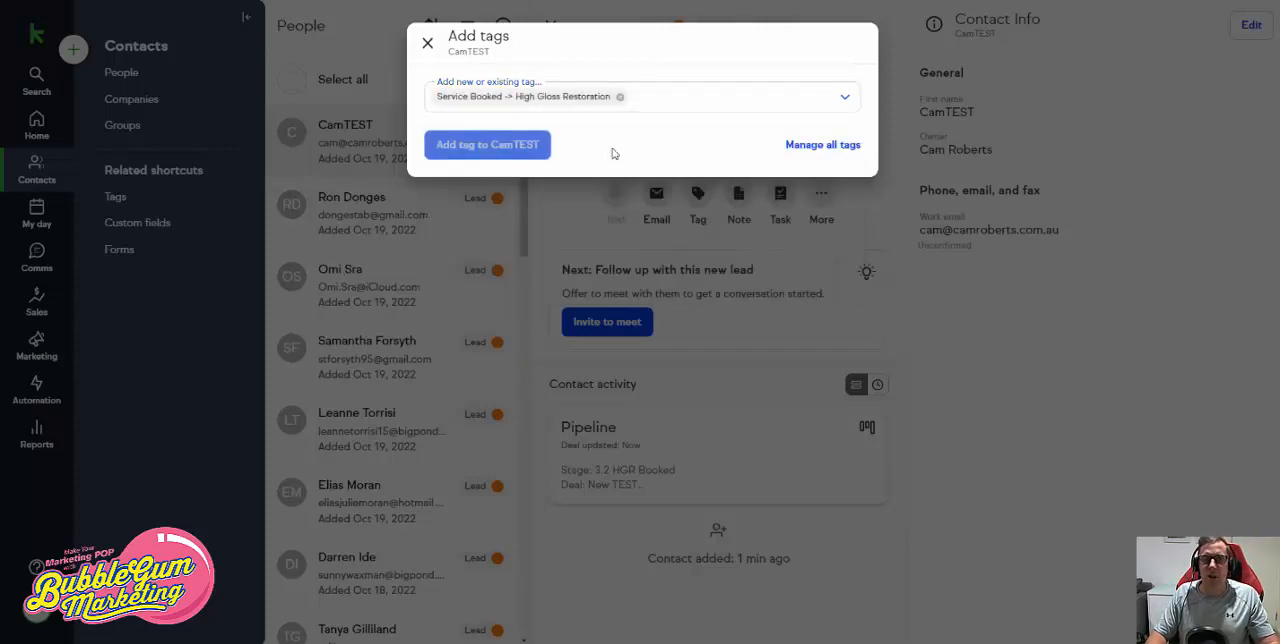
{"action": "left_click", "coordinate": [516, 146]}
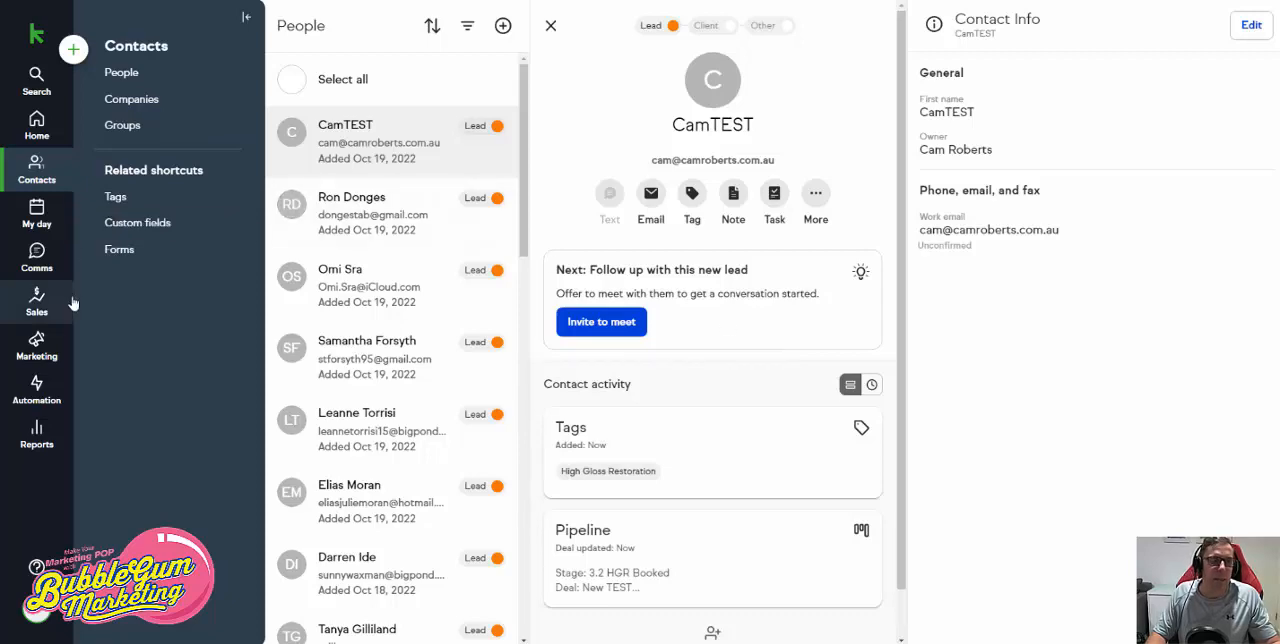
- Return to the sales pipeline and move the New TEST deal from 3.2 HGR Booked to 4.2 HGR Completed
{"action": "left_click", "coordinate": [47, 318]}
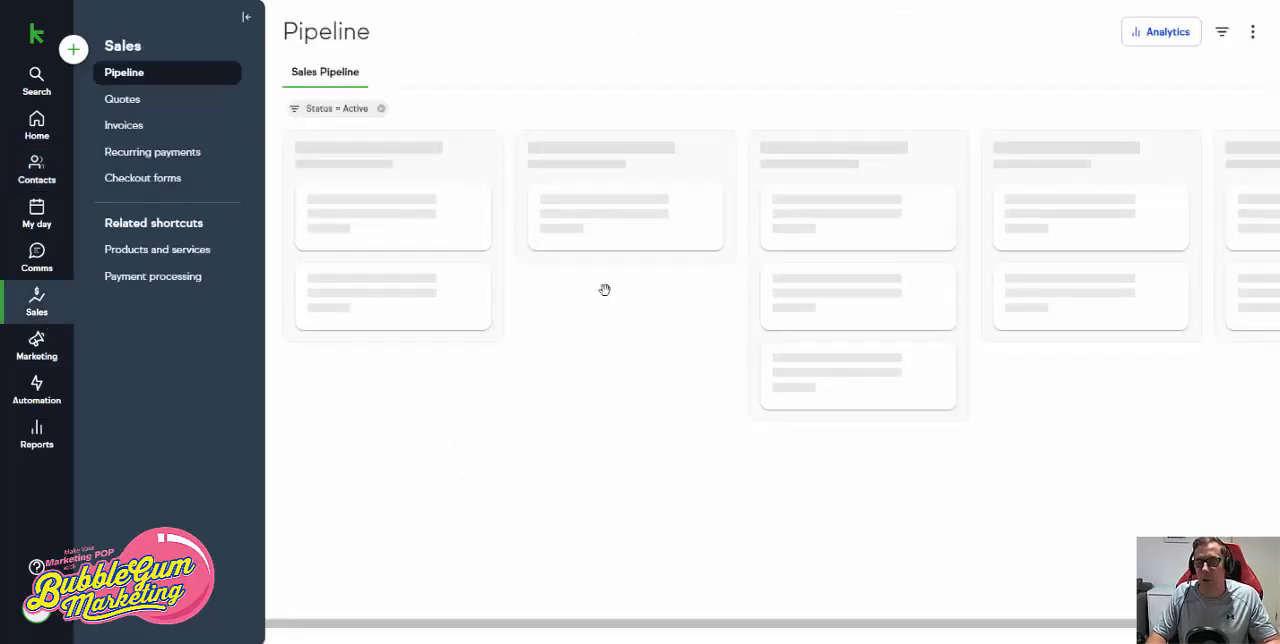
{"action": "scroll", "coordinate": [766, 400], "scroll_direction": "down", "scroll_amount": 6}
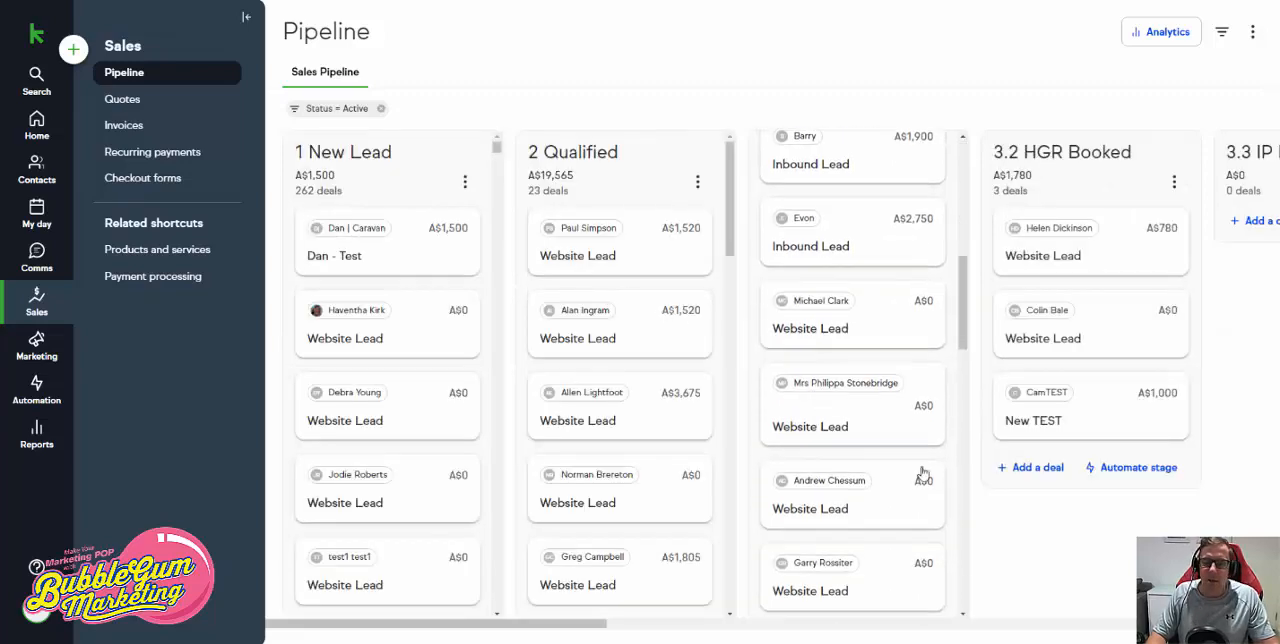
{"action": "left_click_drag", "start_coordinate": [591, 624], "coordinate": [820, 620]}
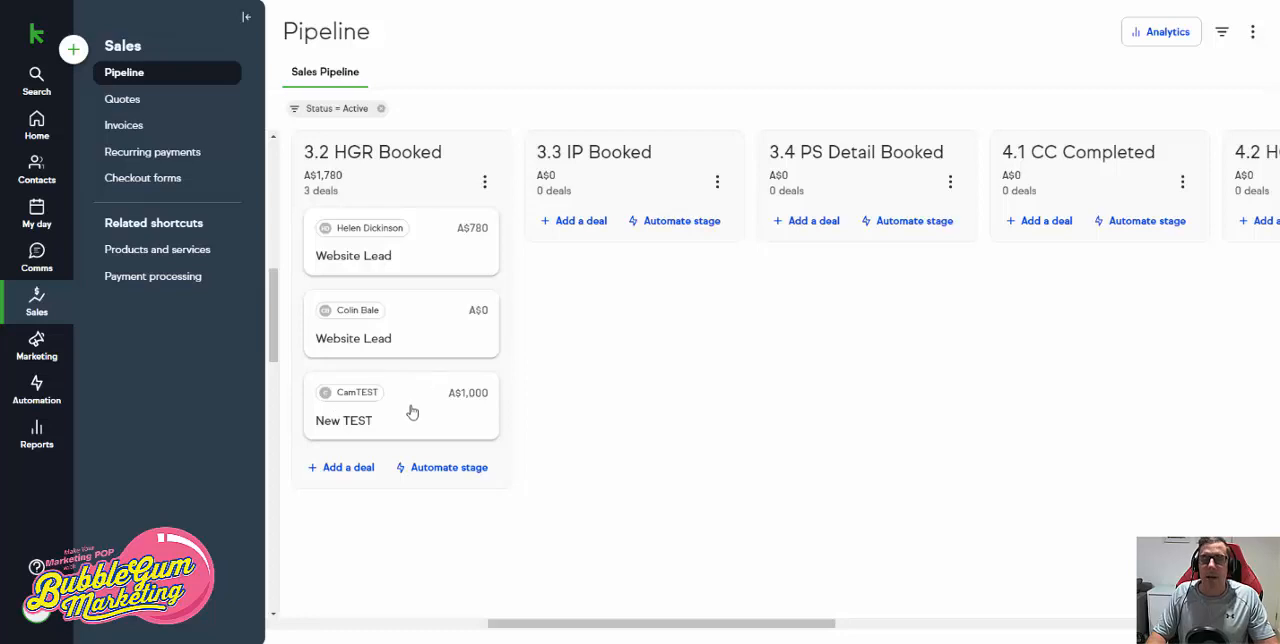
{"action": "left_click_drag", "start_coordinate": [703, 623], "coordinate": [716, 624]}
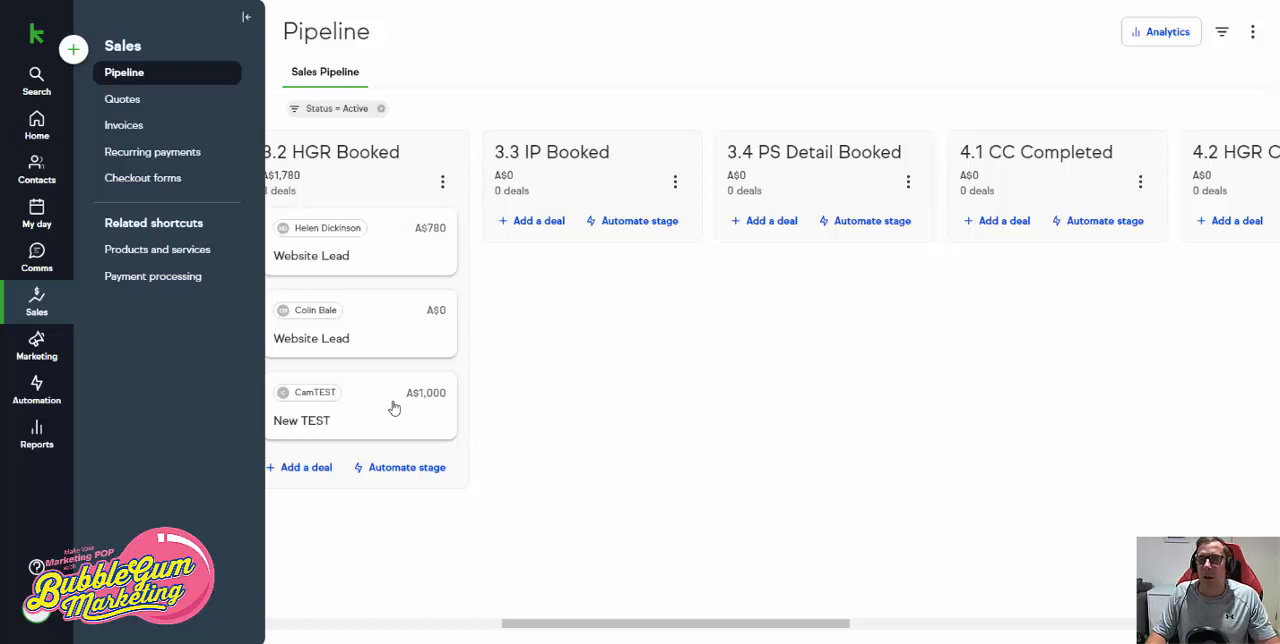
{"action": "left_click_drag", "start_coordinate": [394, 408], "coordinate": [1105, 240]}
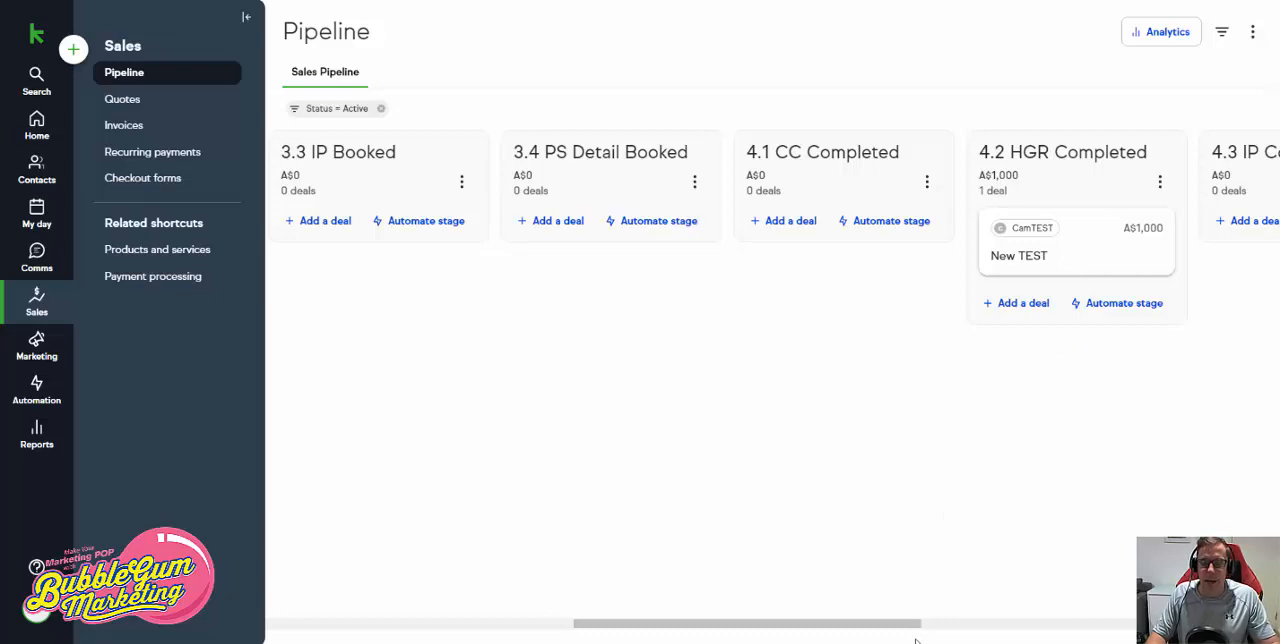
- Read the deletion warning for the New TEST deal in 4.2 HGR Completed, and back out without deleting it
{"action": "left_click_drag", "start_coordinate": [914, 623], "coordinate": [1104, 624]}
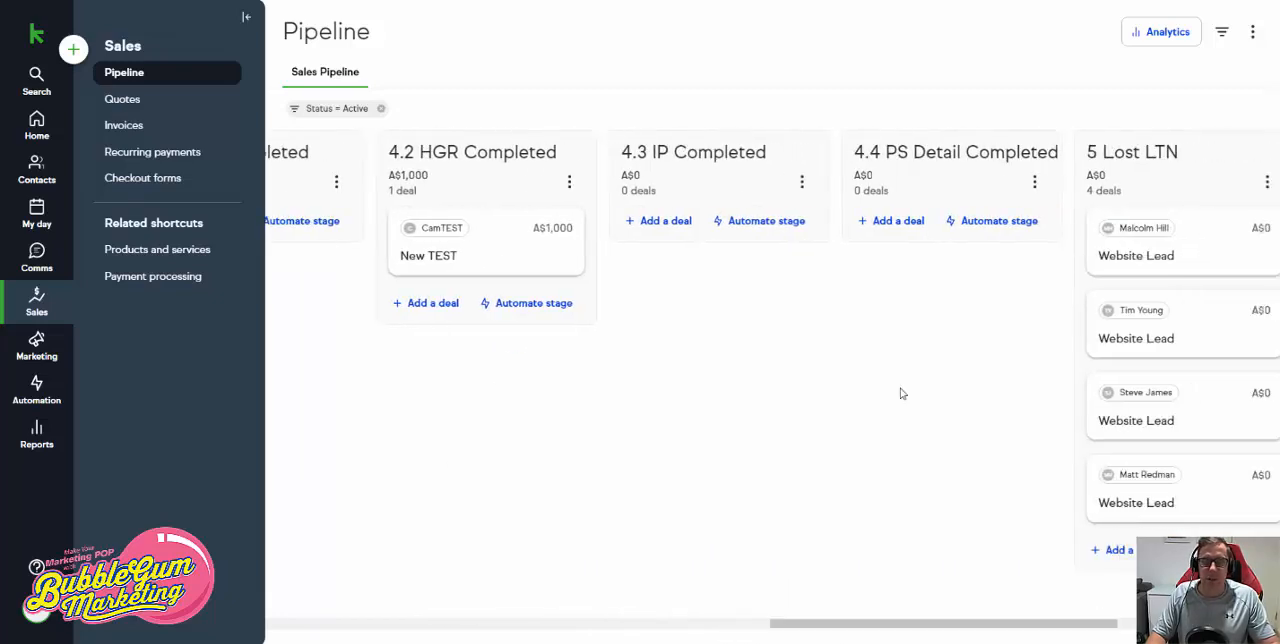
{"action": "left_click", "coordinate": [536, 256]}
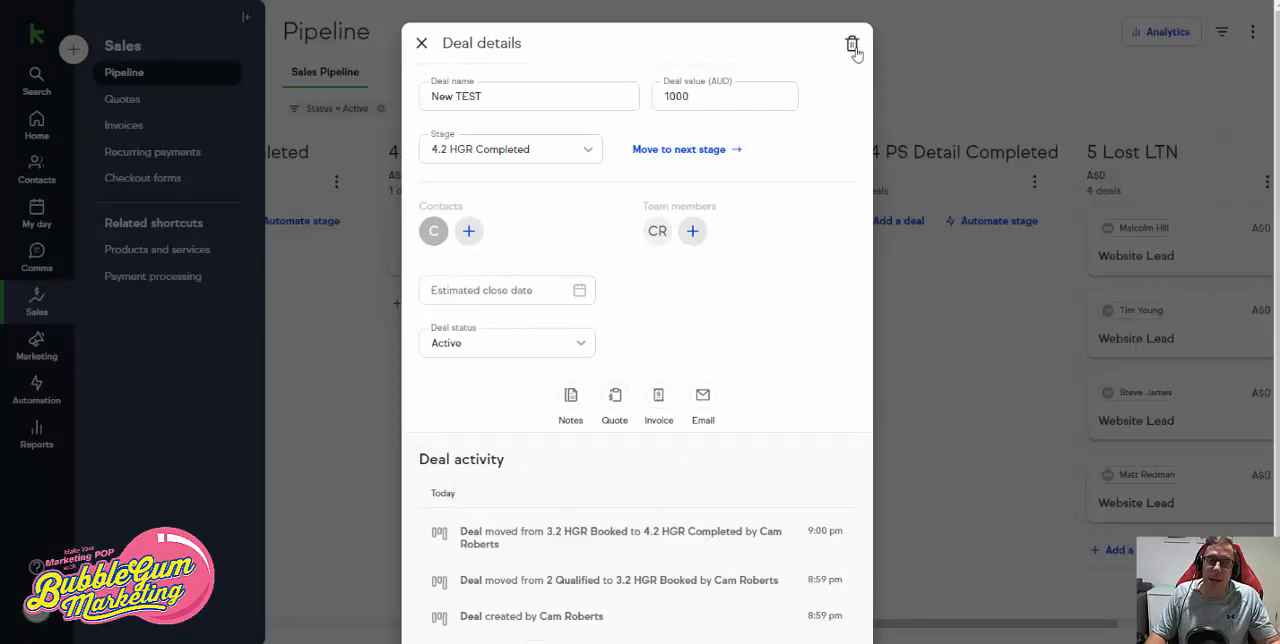
{"action": "left_click", "coordinate": [852, 45]}
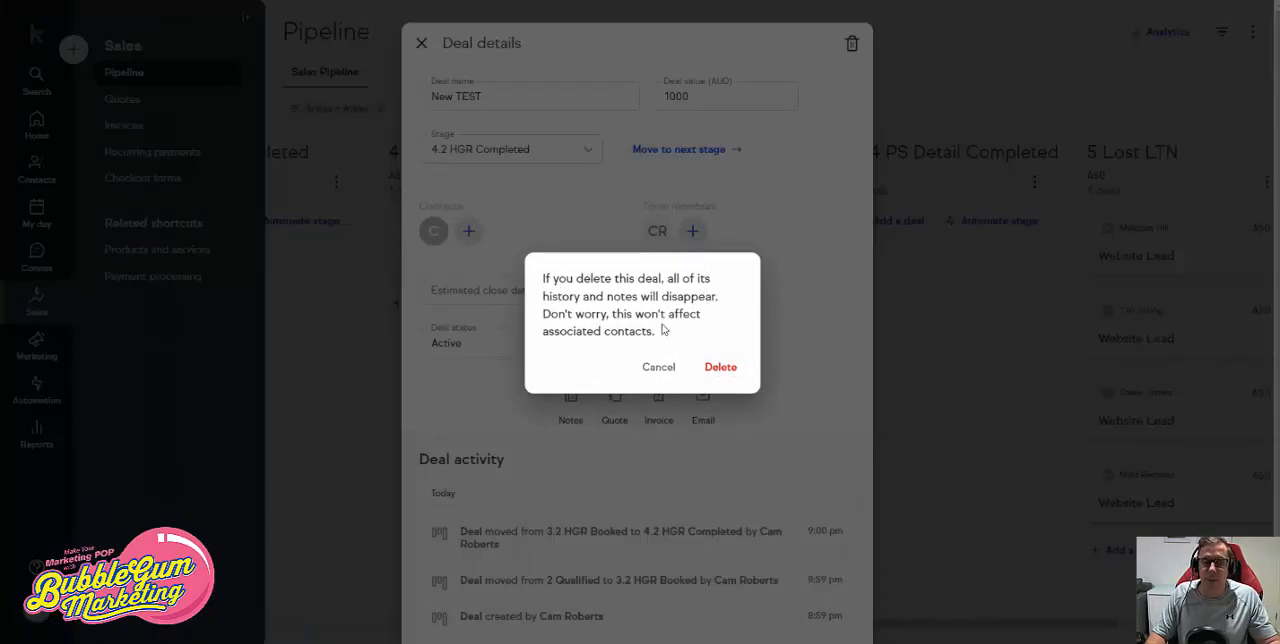
{"action": "left_click_drag", "start_coordinate": [669, 331], "coordinate": [546, 292]}
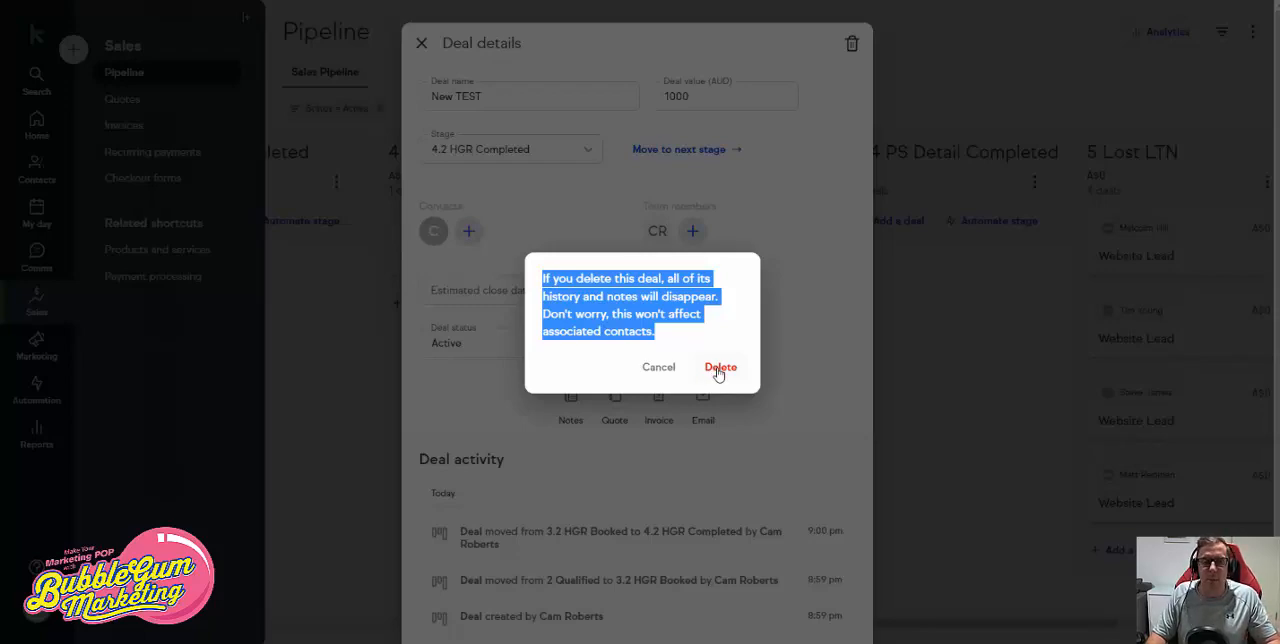
{"action": "left_click", "coordinate": [655, 369]}
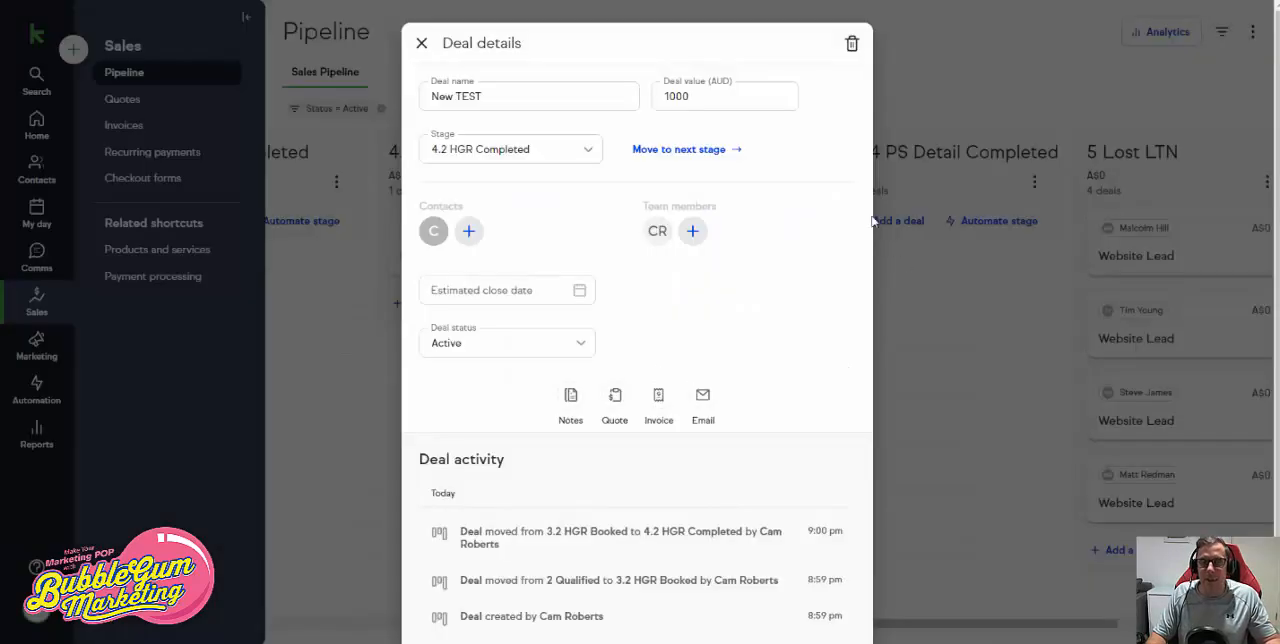
{"action": "left_click", "coordinate": [421, 43]}
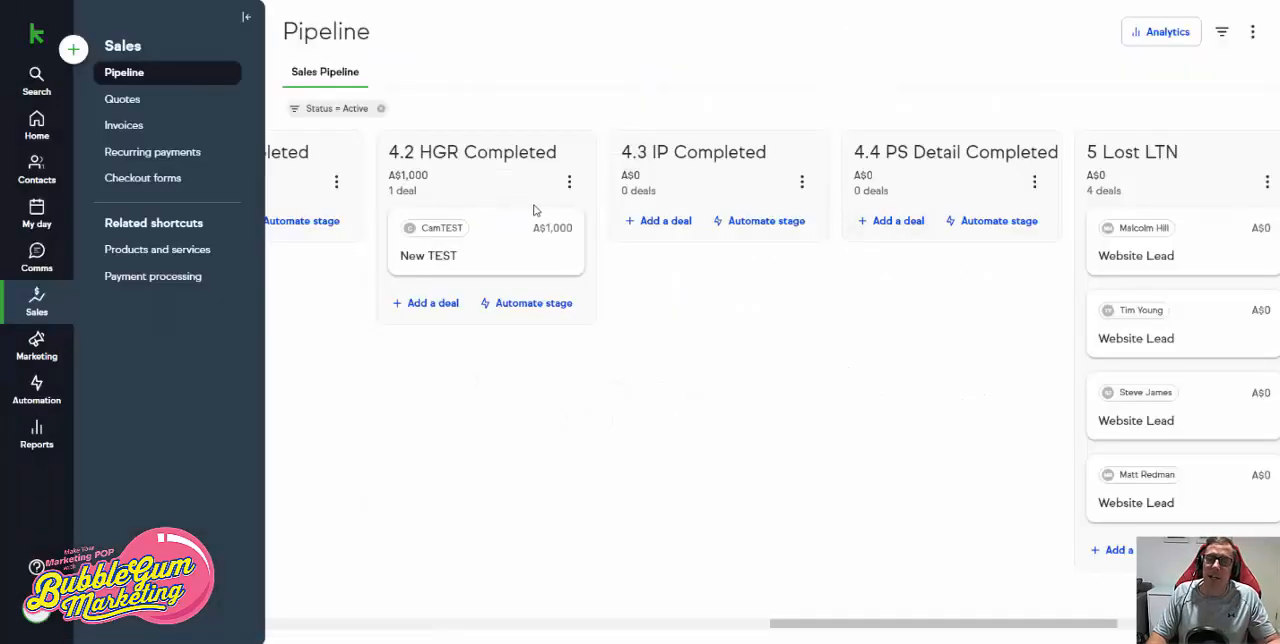
- Review the New TEST deal's activity history, and delete the deal from the pipeline
{"action": "left_click", "coordinate": [517, 260]}
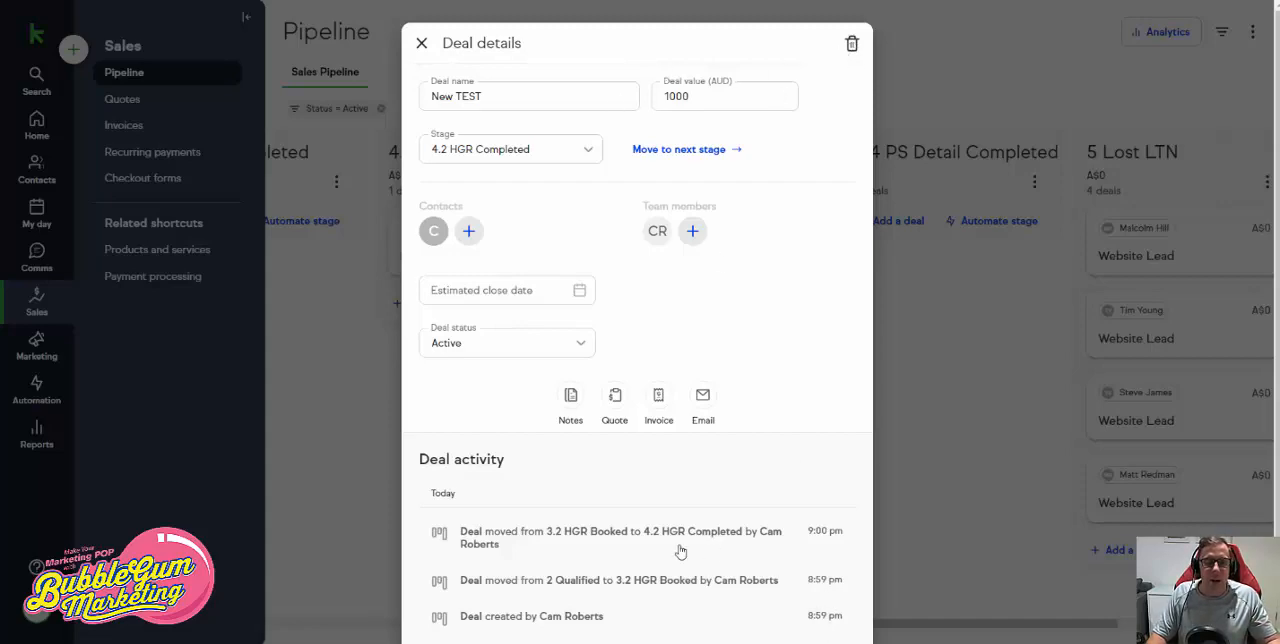
{"action": "scroll", "coordinate": [626, 531], "scroll_direction": "down", "scroll_amount": 1}
{"action": "double_click", "coordinate": [447, 463]}
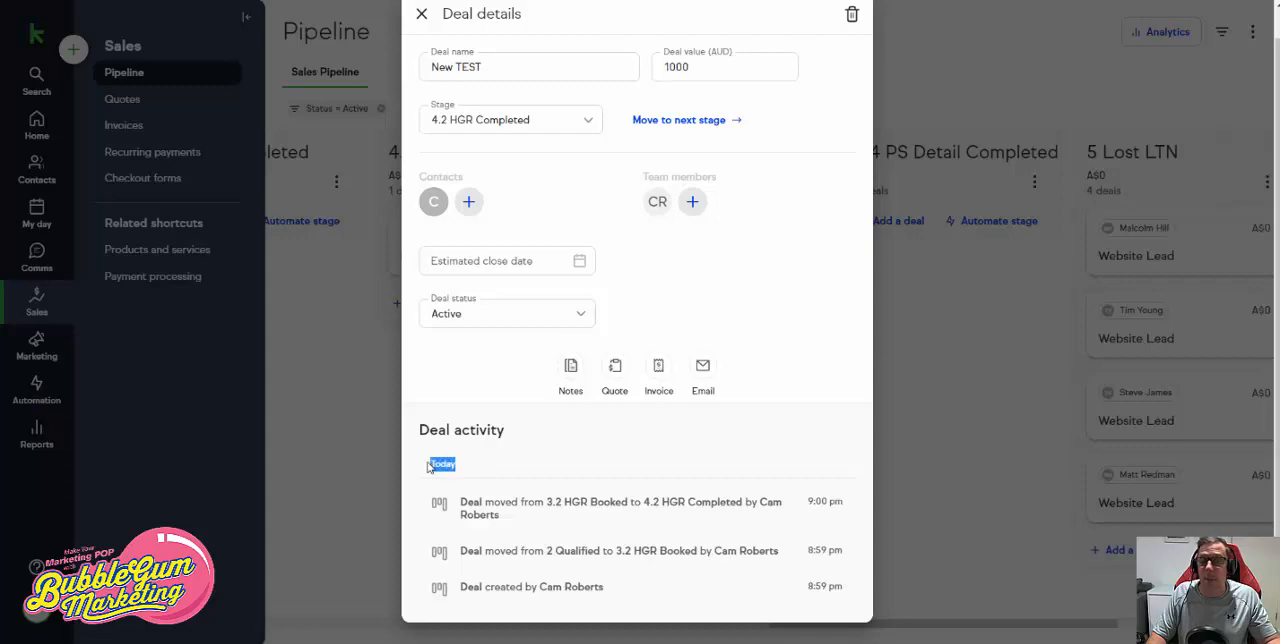
{"action": "scroll", "coordinate": [703, 410], "scroll_direction": "up", "scroll_amount": 1}
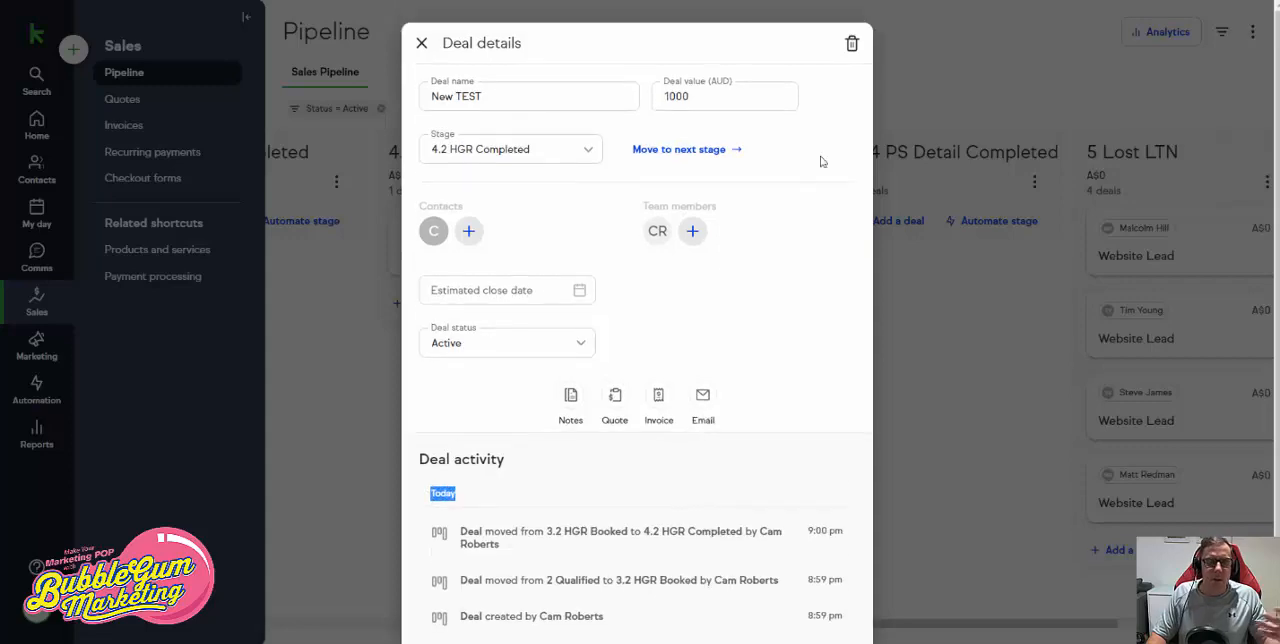
{"action": "left_click", "coordinate": [850, 47]}
{"action": "left_click", "coordinate": [721, 370]}
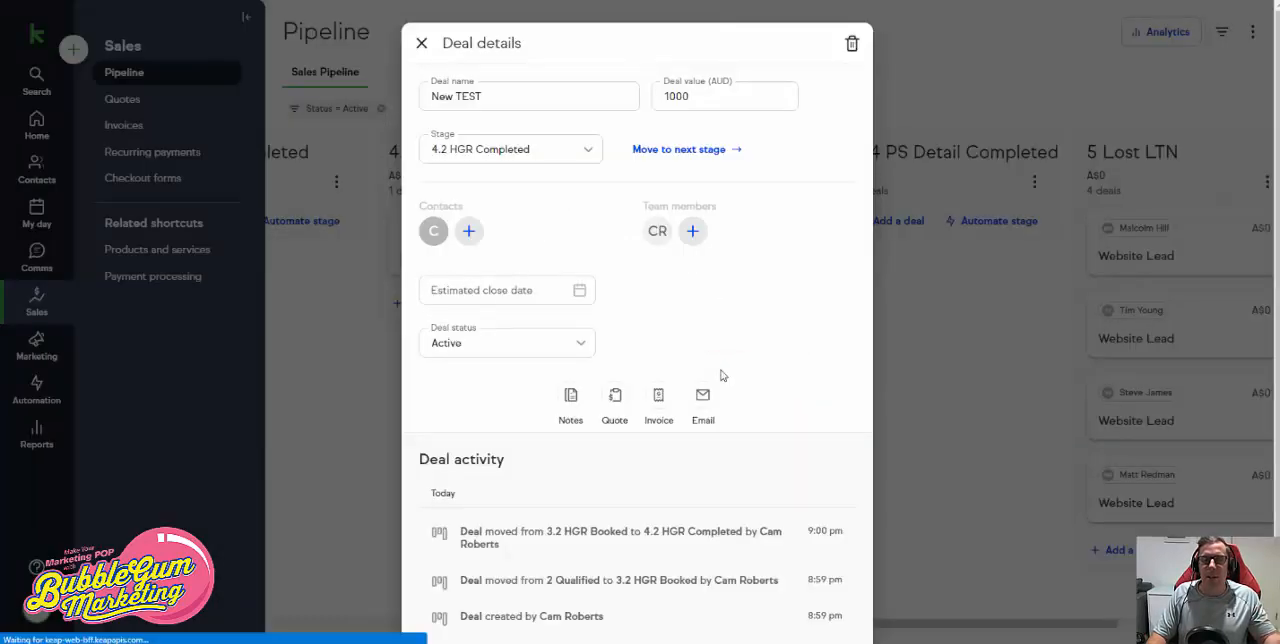